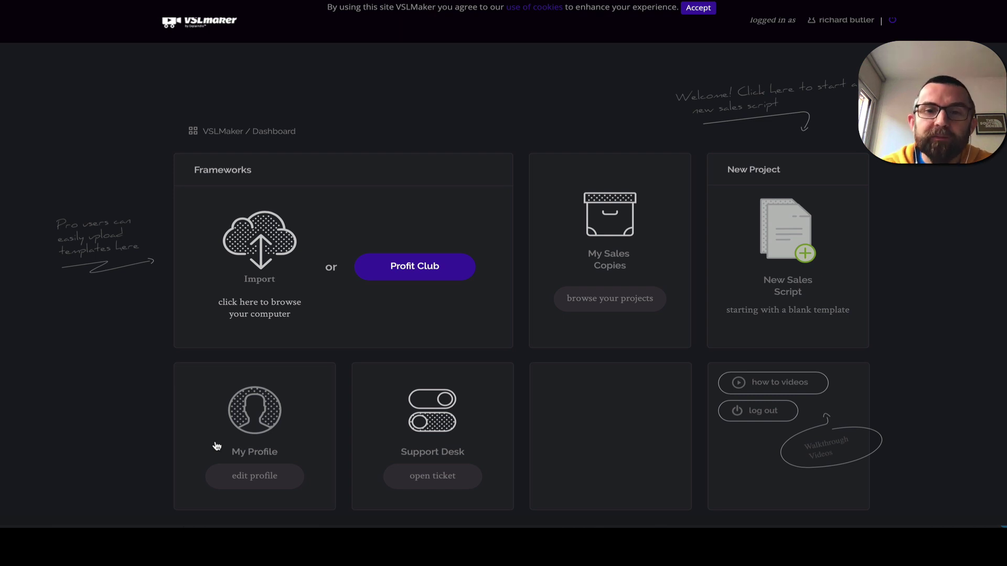
# Start a blank script named 'Richard's sales letter', keeping the 12 step VSL Framework
pyautogui.click(808, 243)
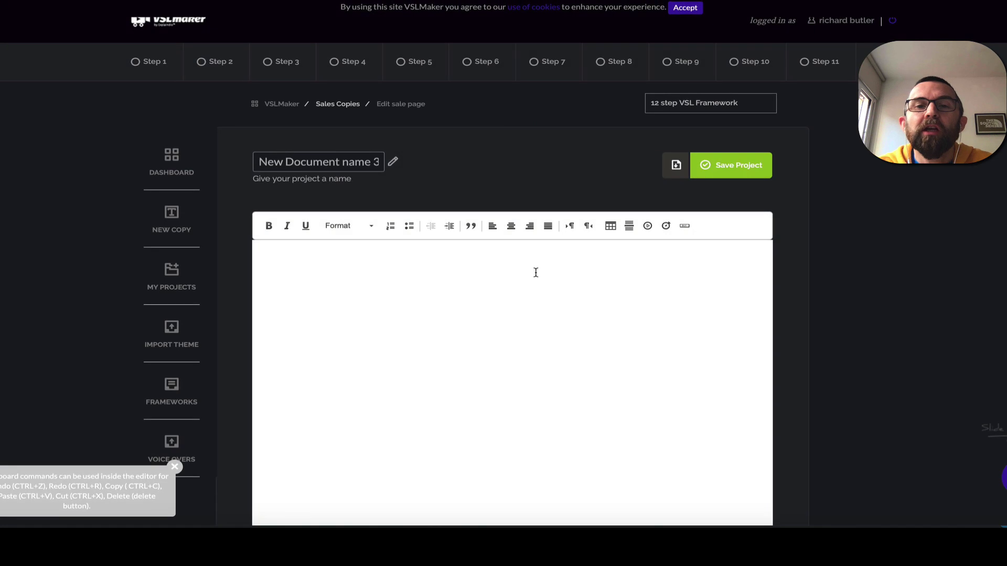
pyautogui.doubleClick(331, 161)
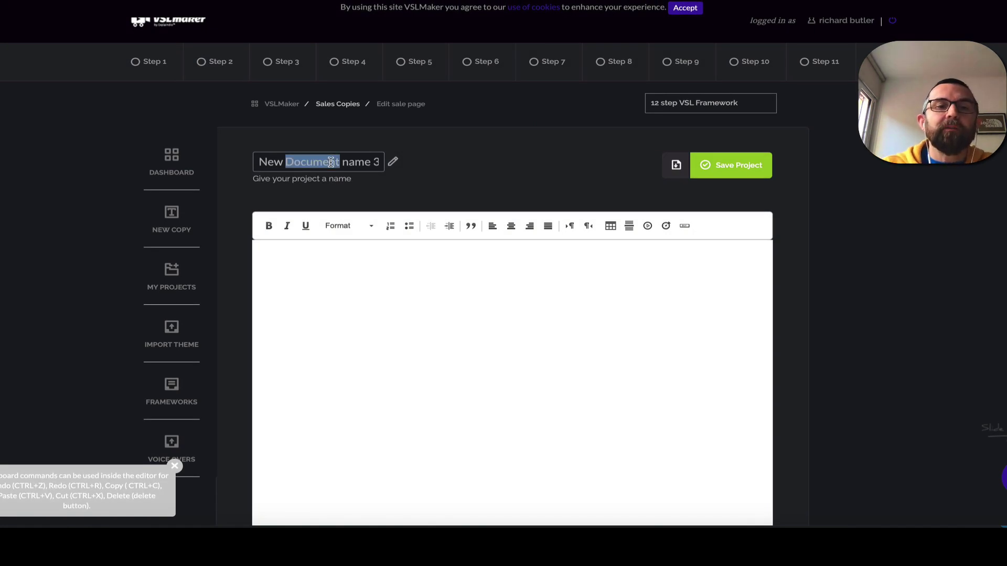
pyautogui.hotkey('ctrl', 'a')
pyautogui.write("Richard's s")
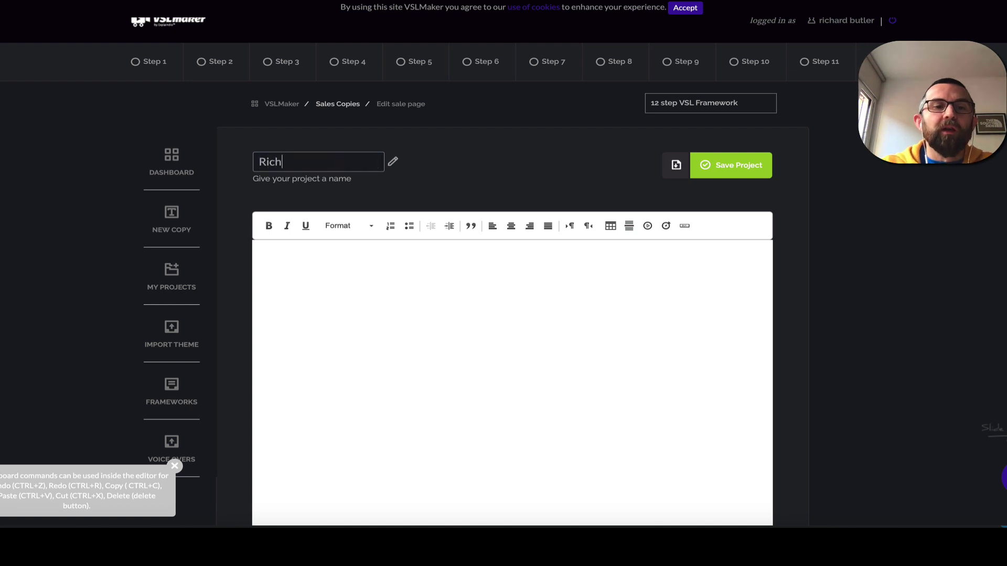
pyautogui.write('ales letter')
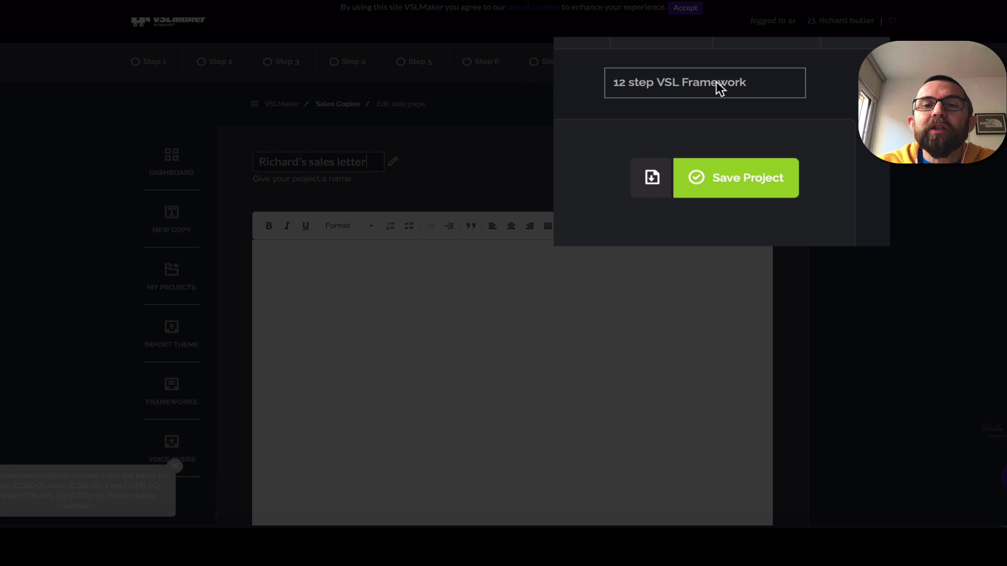
pyautogui.click(718, 103)
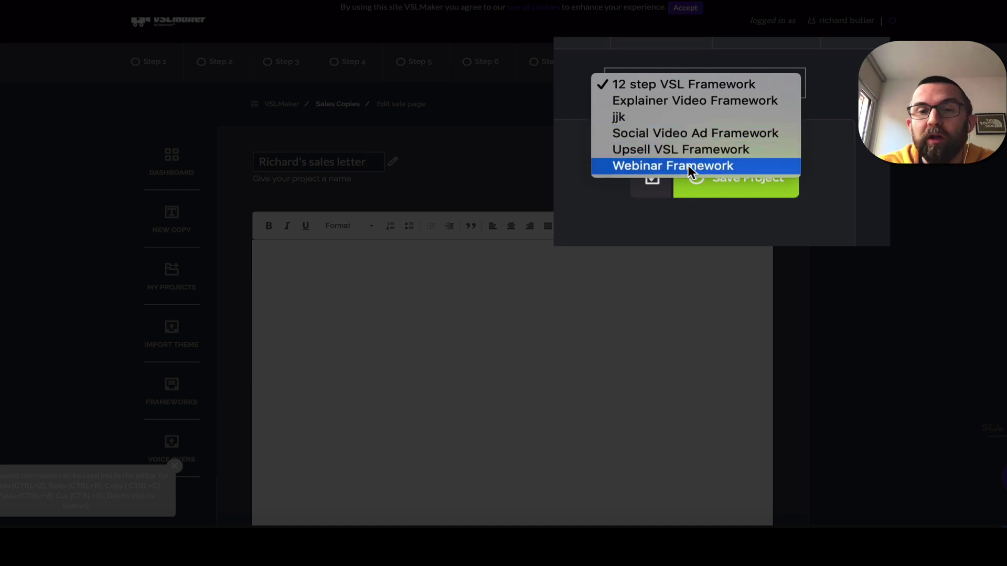
pyautogui.click(695, 85)
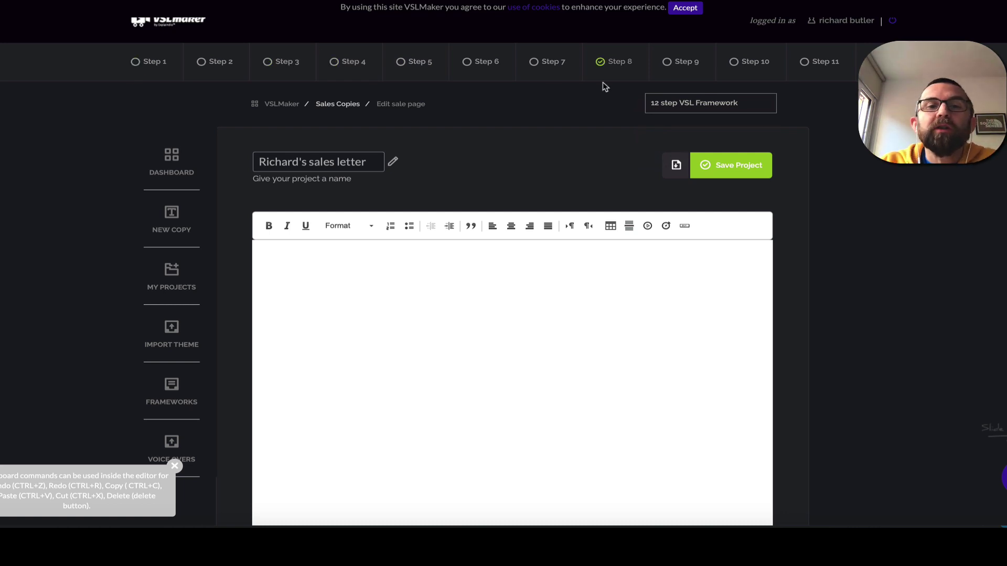
# Browse the Step 1 templates, previewing the 'Are you tired of launching' and leaky tap cards
pyautogui.click(167, 70)
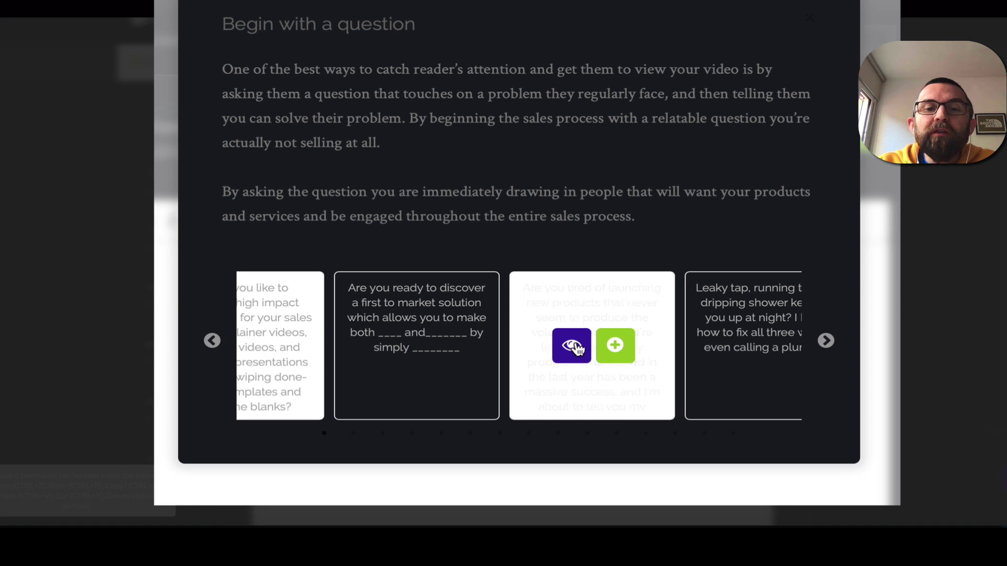
pyautogui.click(573, 346)
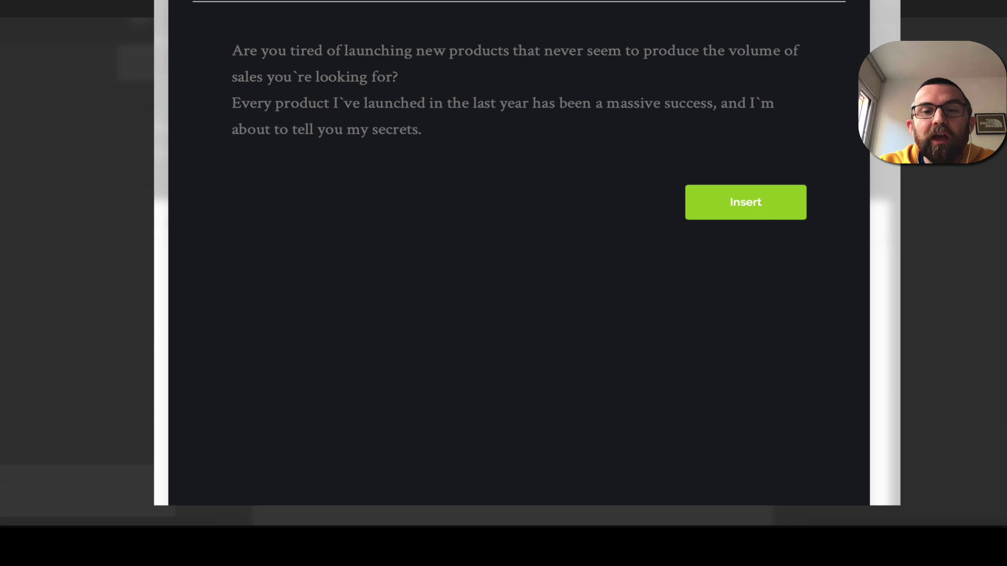
pyautogui.press('Escape')
pyautogui.moveTo(747, 409)
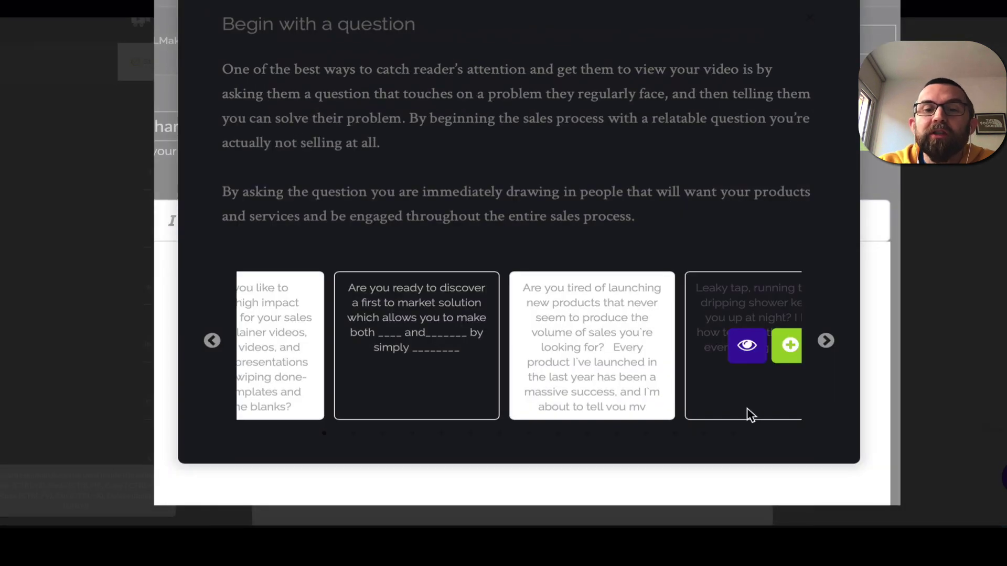
pyautogui.click(729, 350)
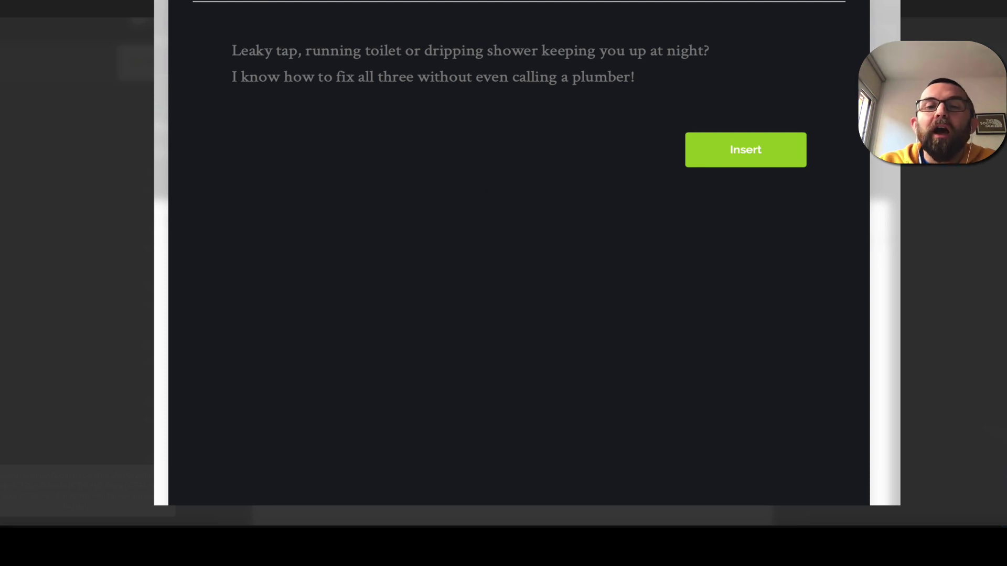
pyautogui.press('Escape')
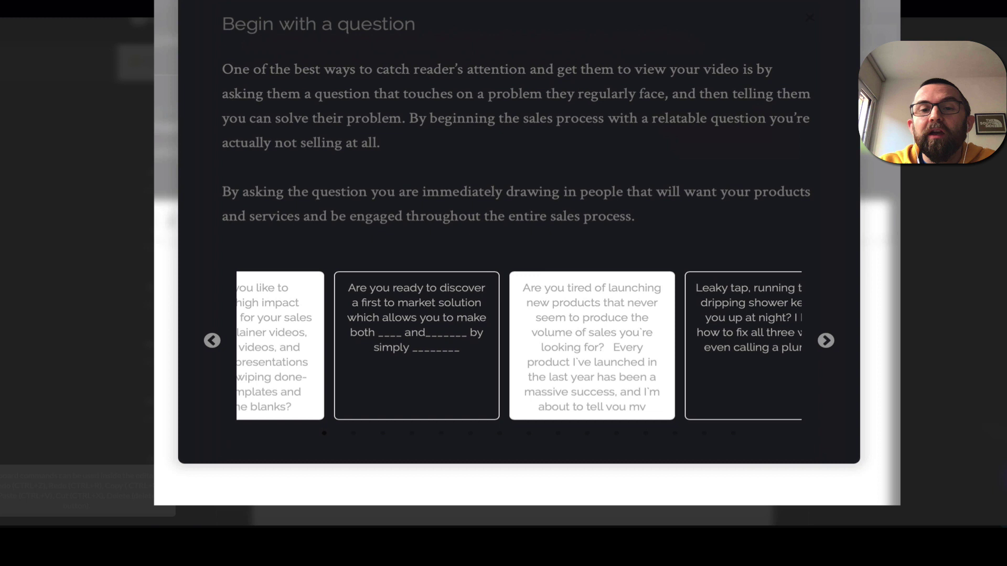
pyautogui.moveTo(405, 366)
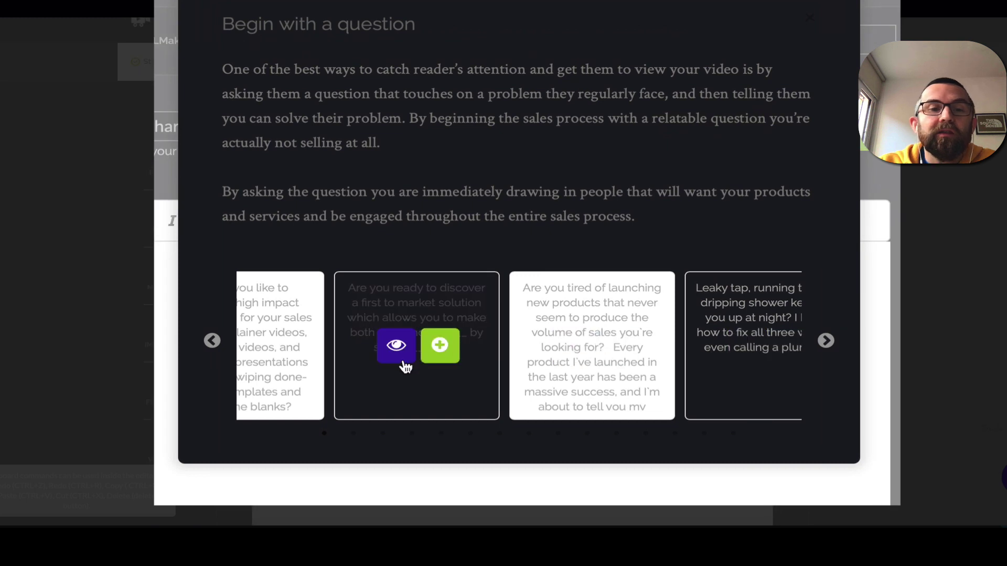
# Insert the 'Are you ready to discover a first to market solution' question template
pyautogui.click(213, 342)
pyautogui.moveTo(560, 355)
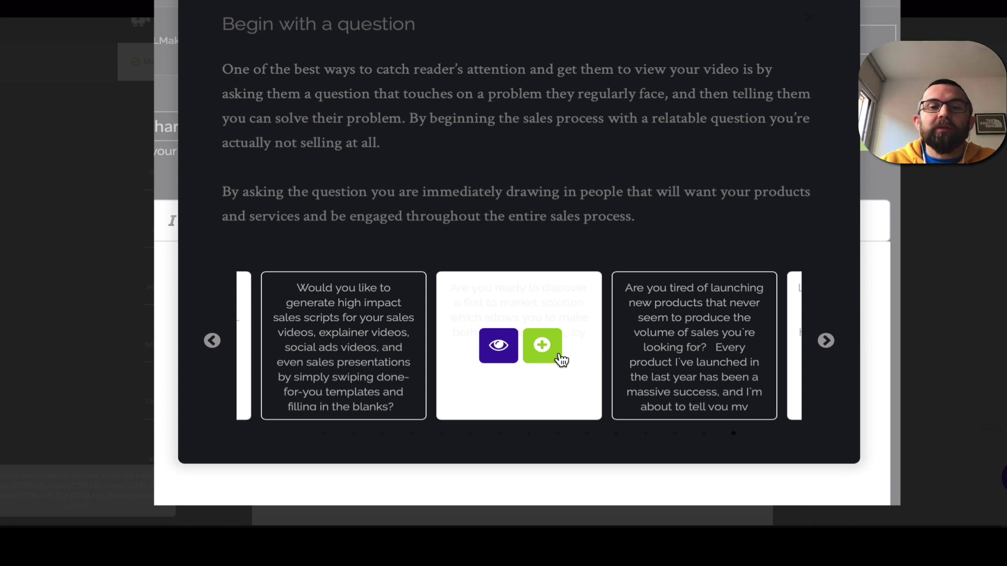
pyautogui.click(496, 348)
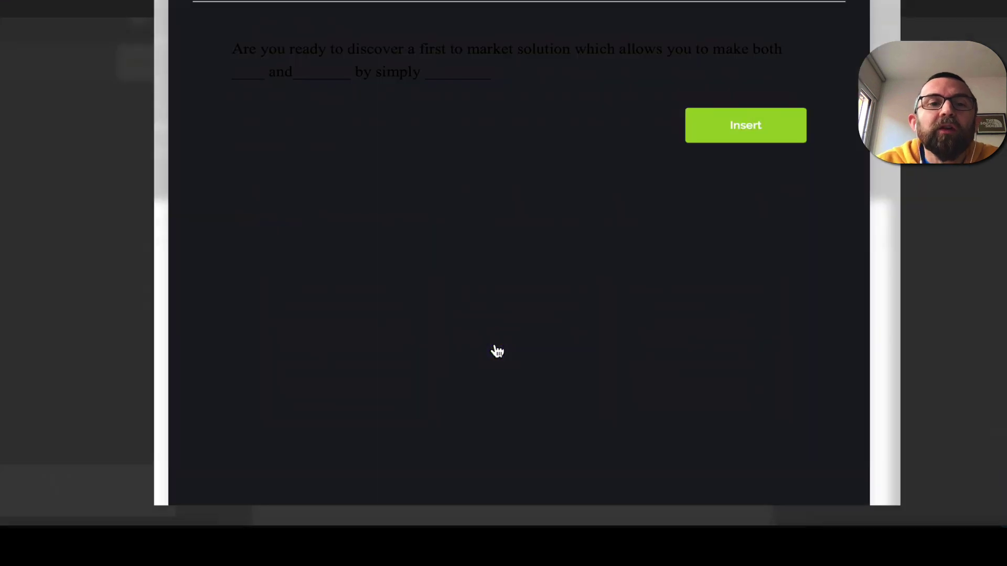
pyautogui.tripleClick(430, 53)
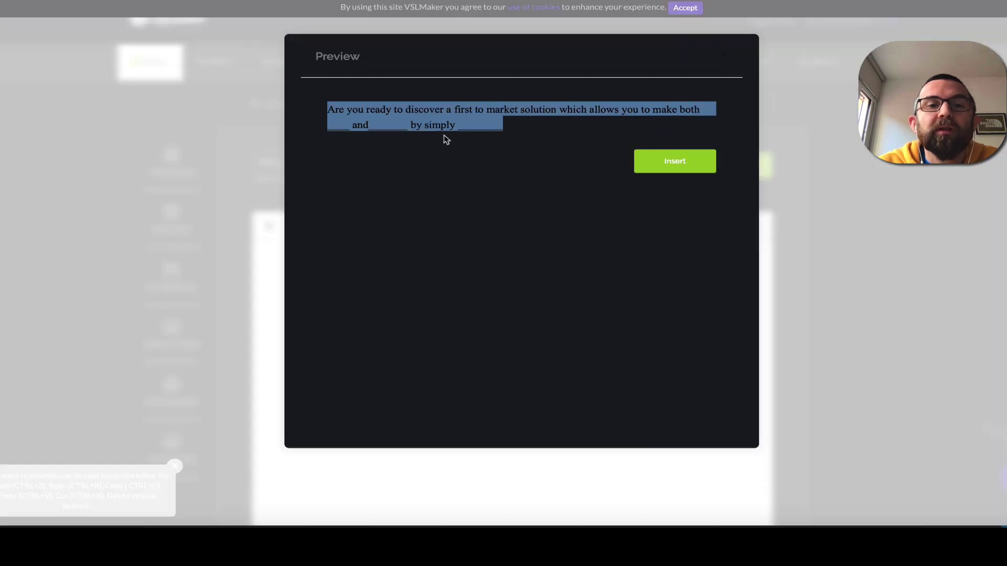
pyautogui.click(678, 163)
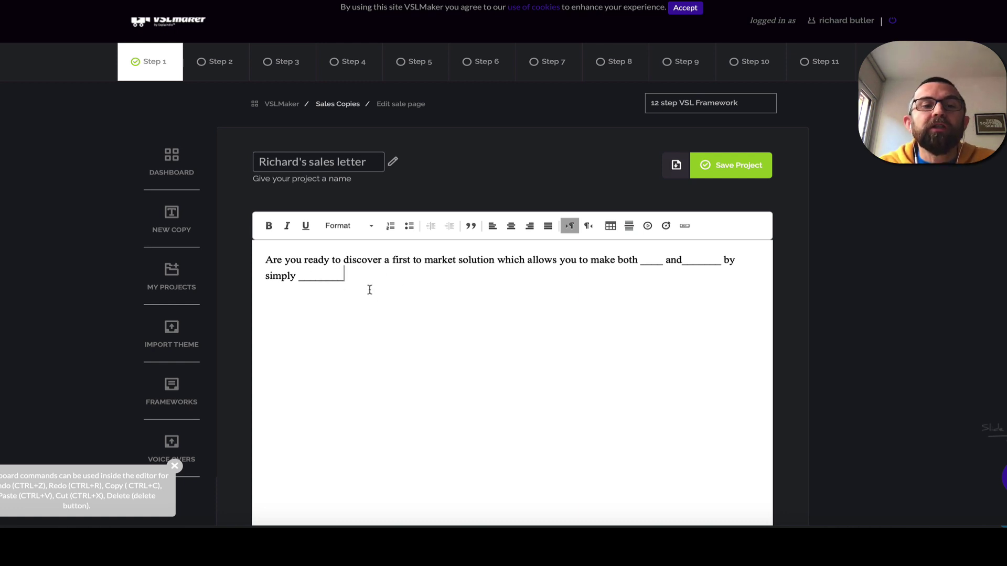
# Insert the Step 2 'If you're anything like me' gym paragraphs below the opening question
pyautogui.click(267, 299)
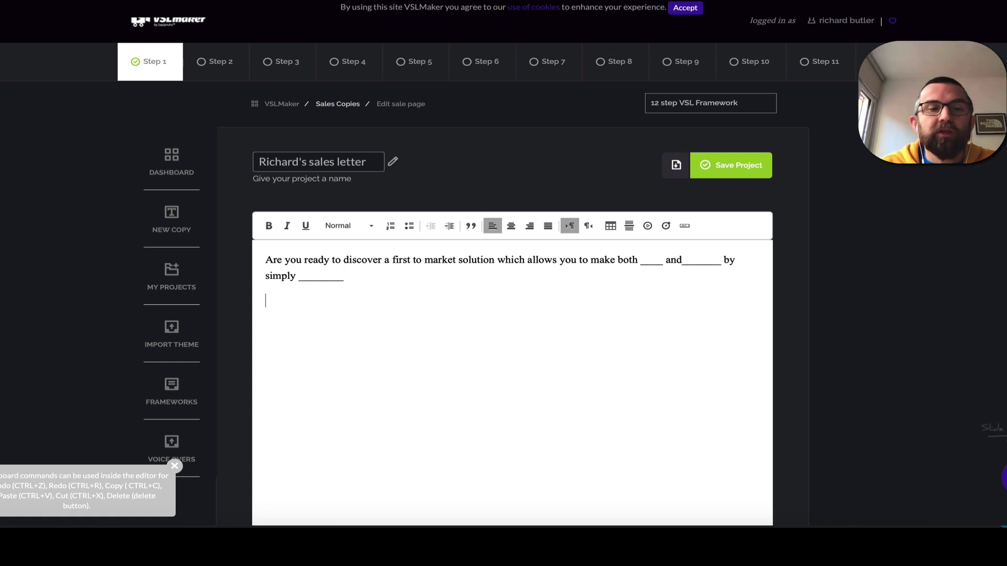
pyautogui.click(217, 67)
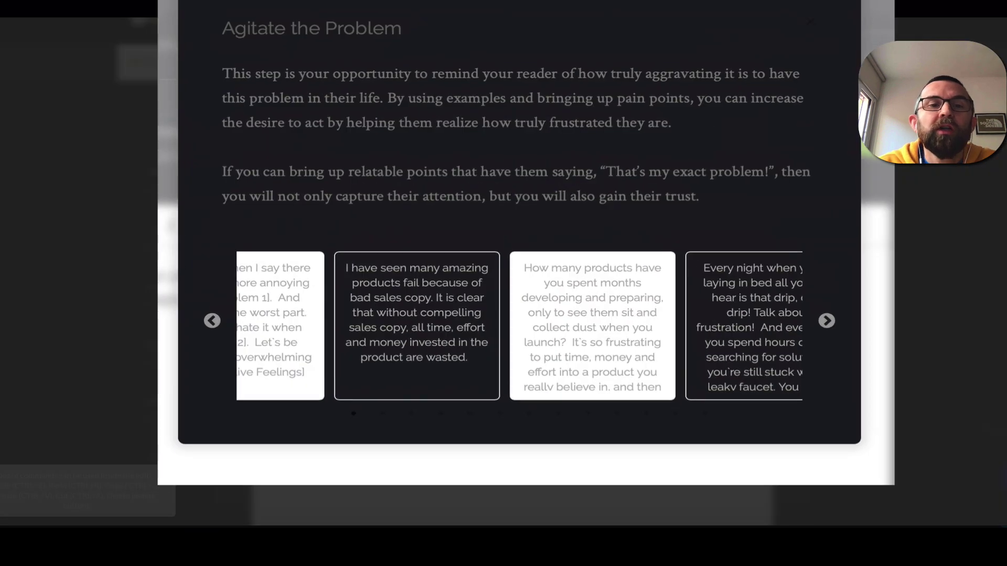
pyautogui.moveTo(458, 326)
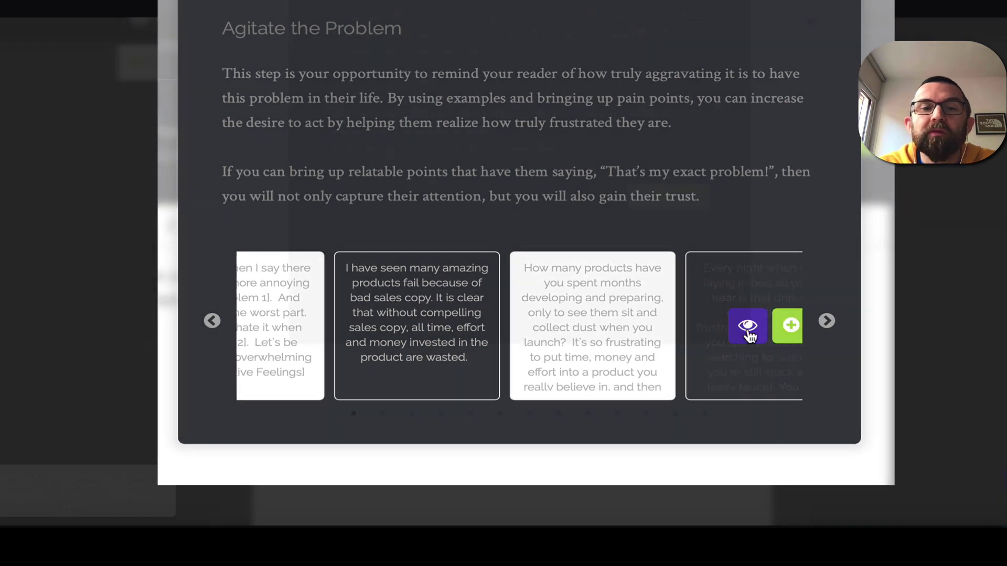
pyautogui.click(747, 328)
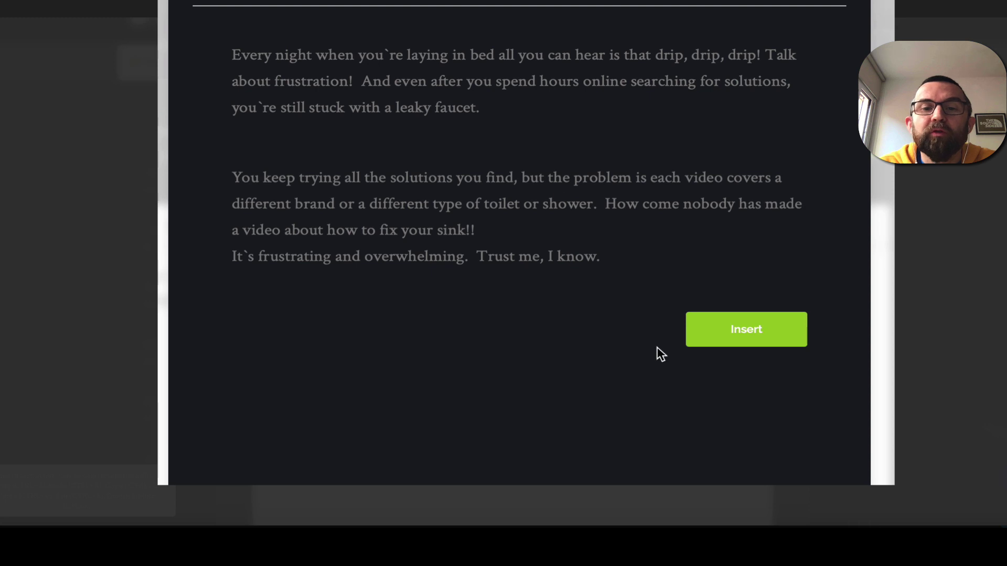
pyautogui.click(602, 527)
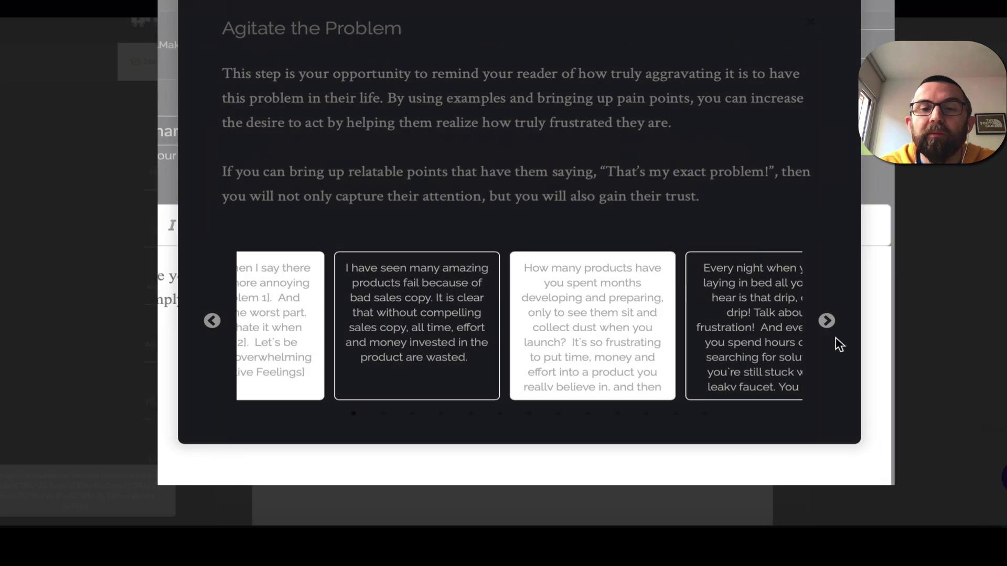
pyautogui.click(826, 328)
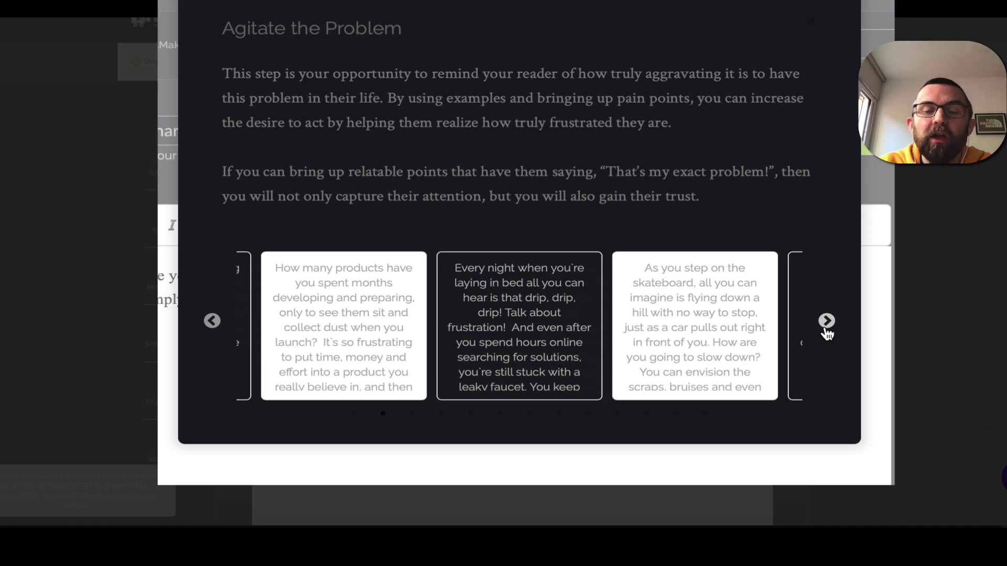
pyautogui.click(826, 327)
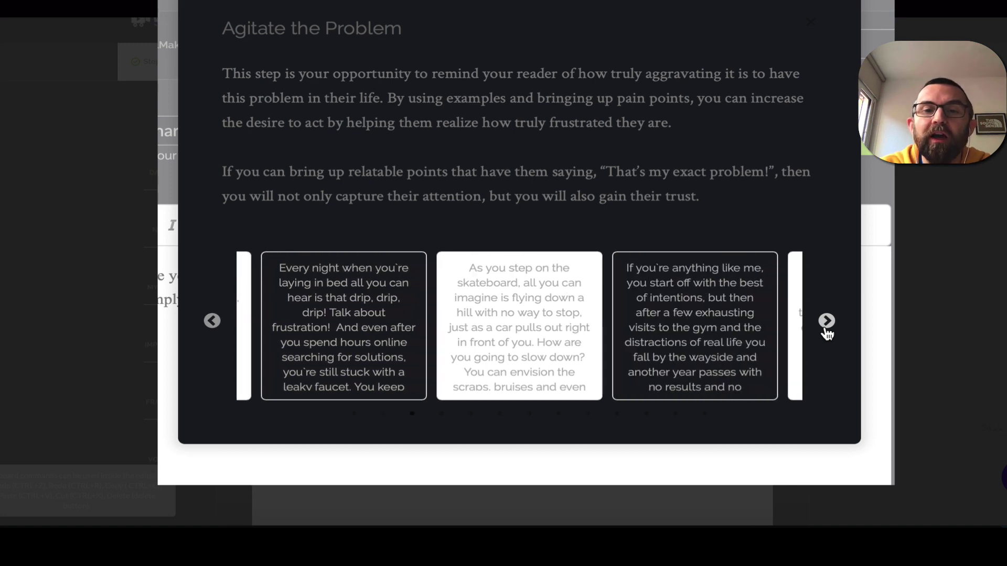
pyautogui.click(671, 330)
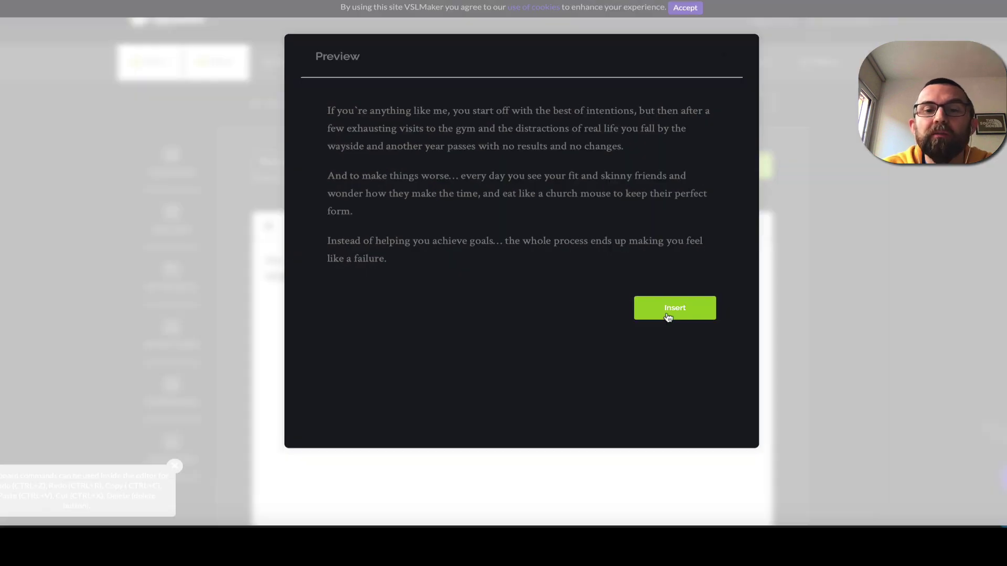
pyautogui.click(746, 347)
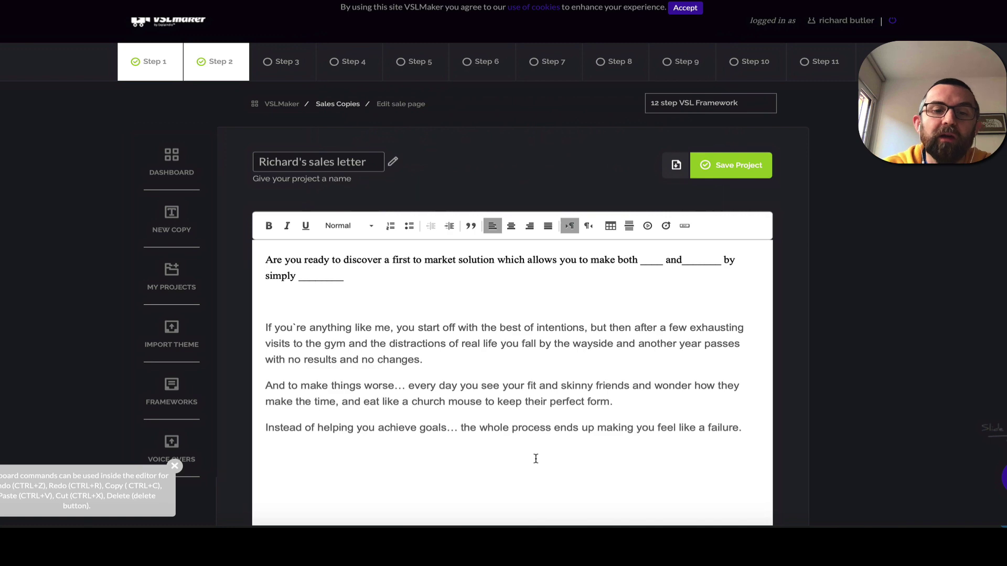
# Insert the Step 3 template about costly guru seminars and $2,000-$10,000 fees
pyautogui.click(283, 62)
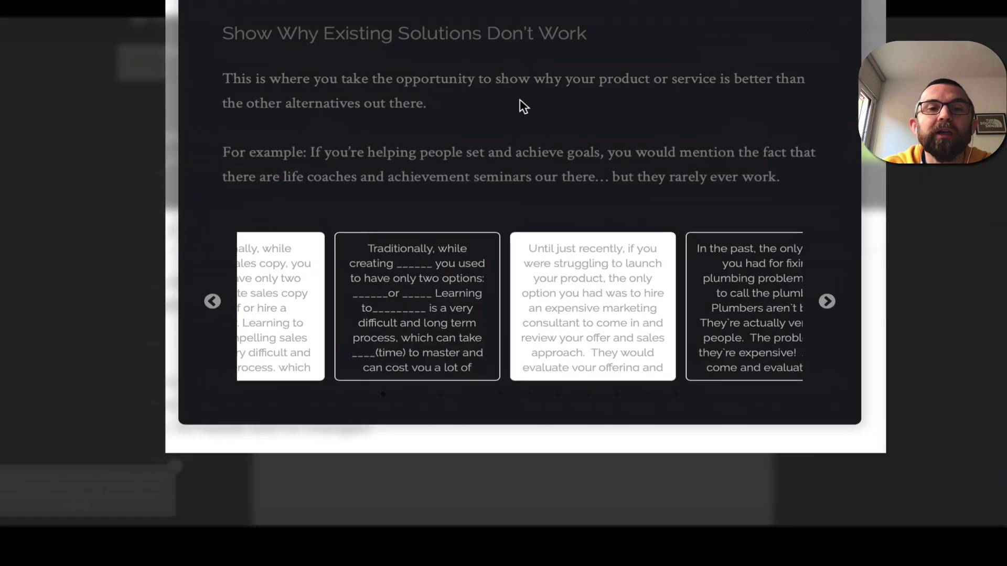
pyautogui.click(826, 310)
pyautogui.click(826, 309)
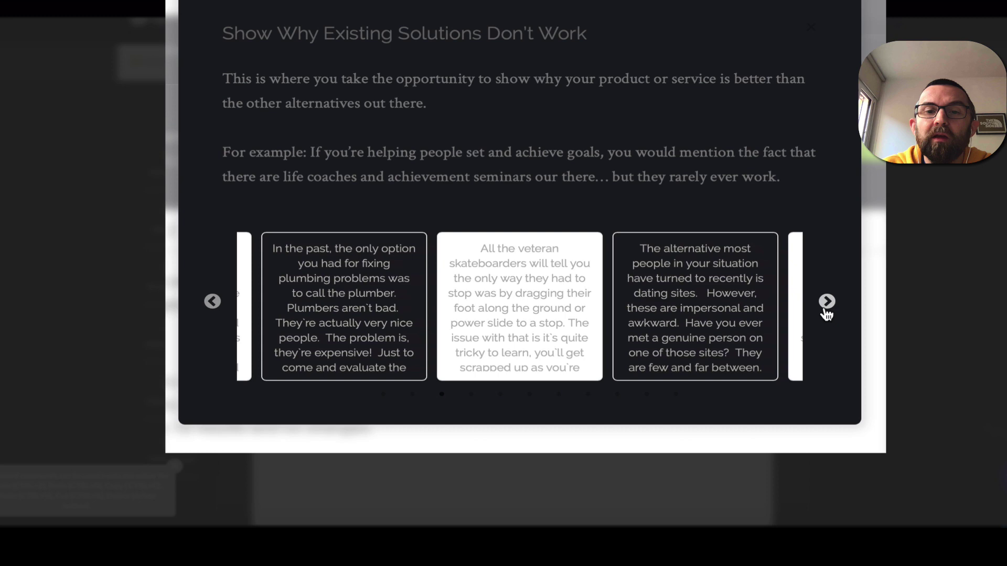
pyautogui.click(827, 309)
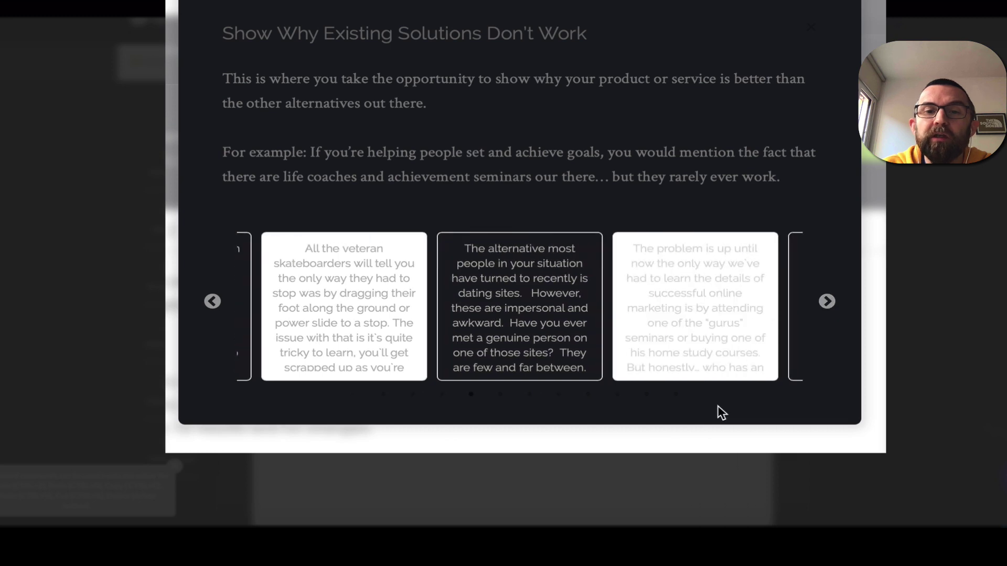
pyautogui.moveTo(681, 355)
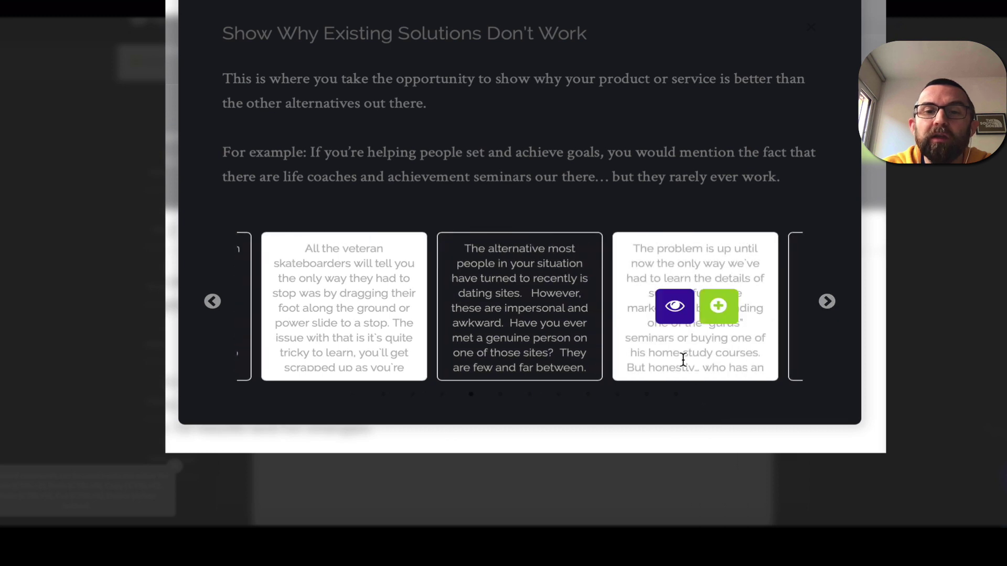
pyautogui.click(671, 306)
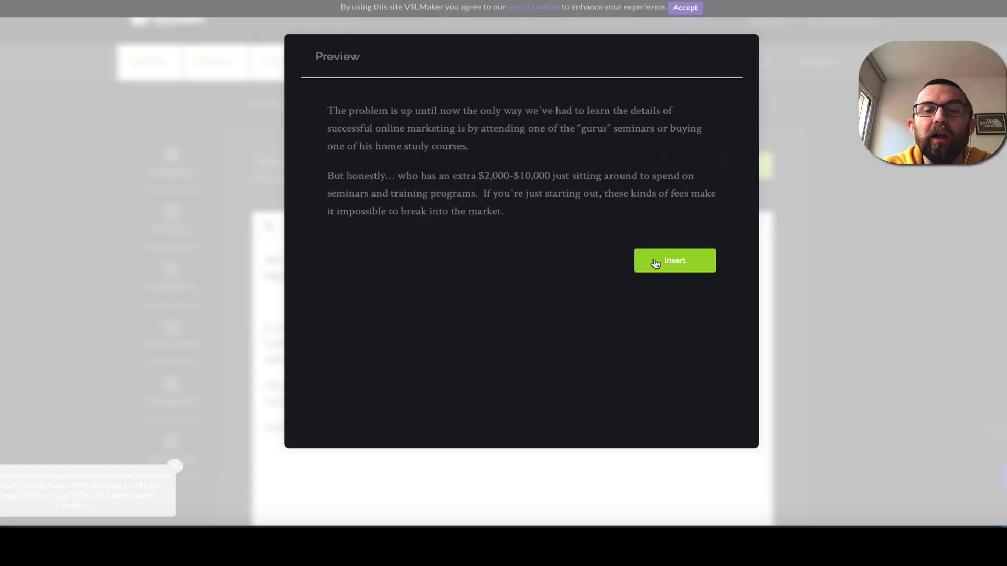
pyautogui.click(715, 283)
# Change 'visits' to 'sessions of meditation' and remove 'to the gym' in the first paragraph
pyautogui.scroll(-3, 506, 374)
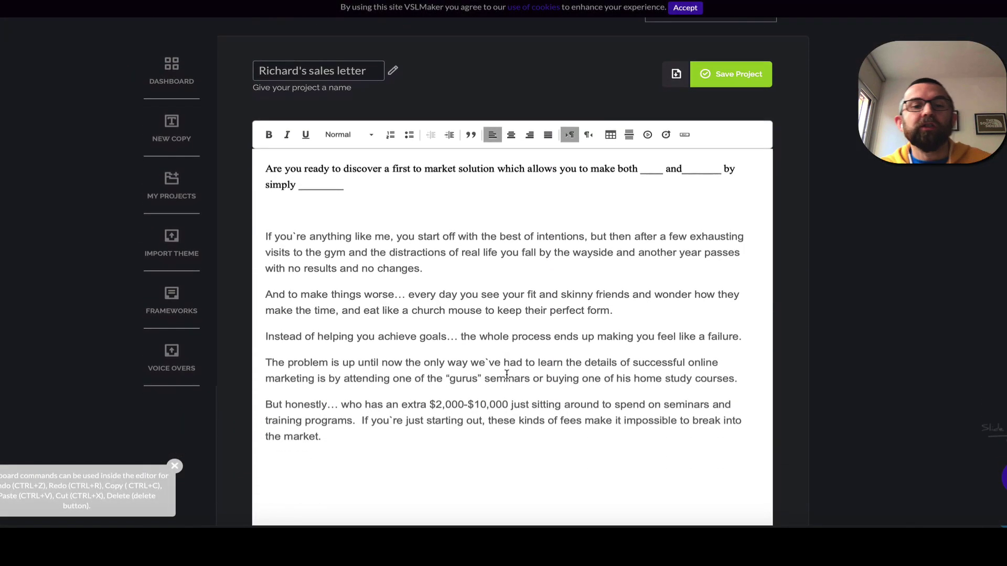
pyautogui.scroll(2, 506, 374)
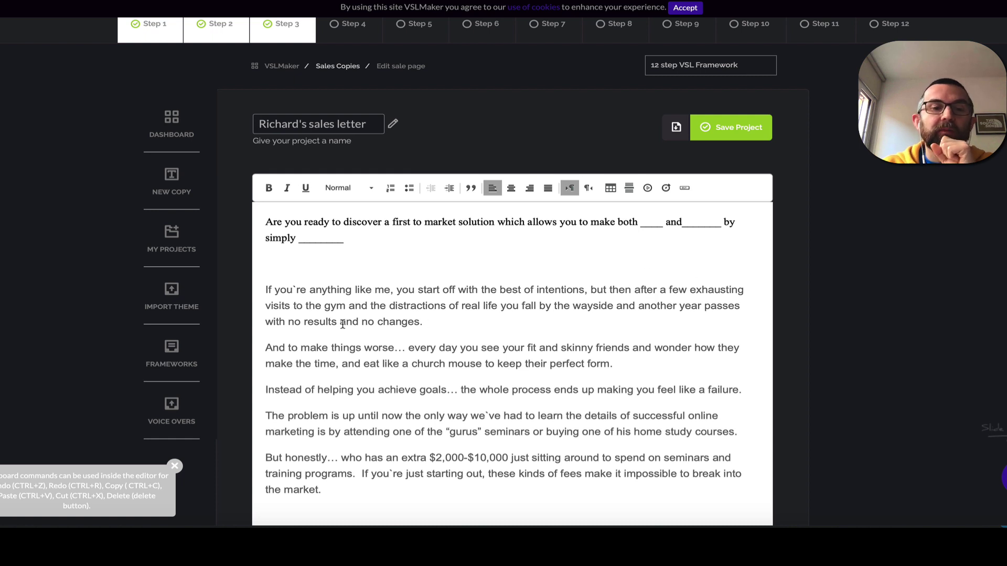
pyautogui.doubleClick(277, 305)
pyautogui.press('BackSpace')
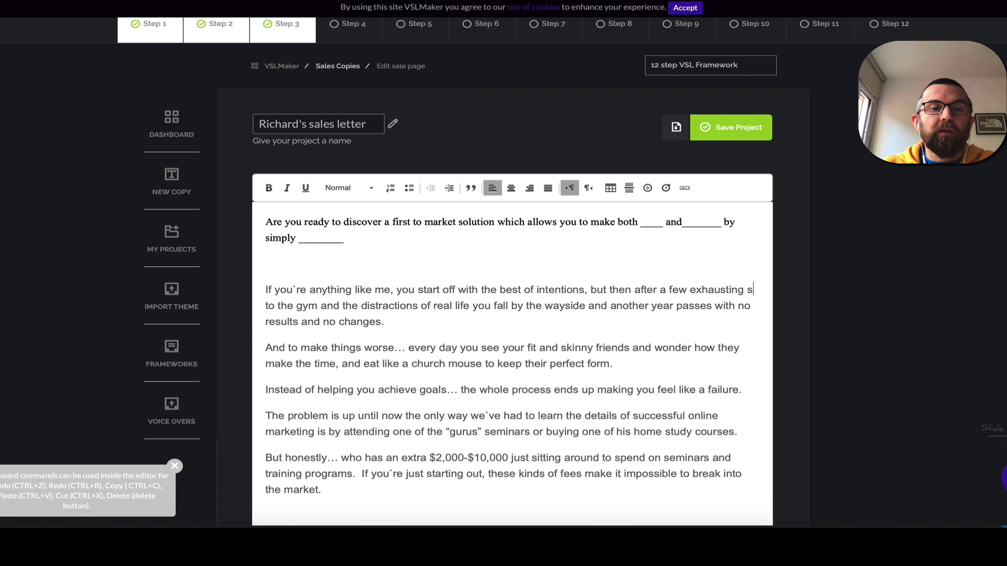
pyautogui.write('sessions of ')
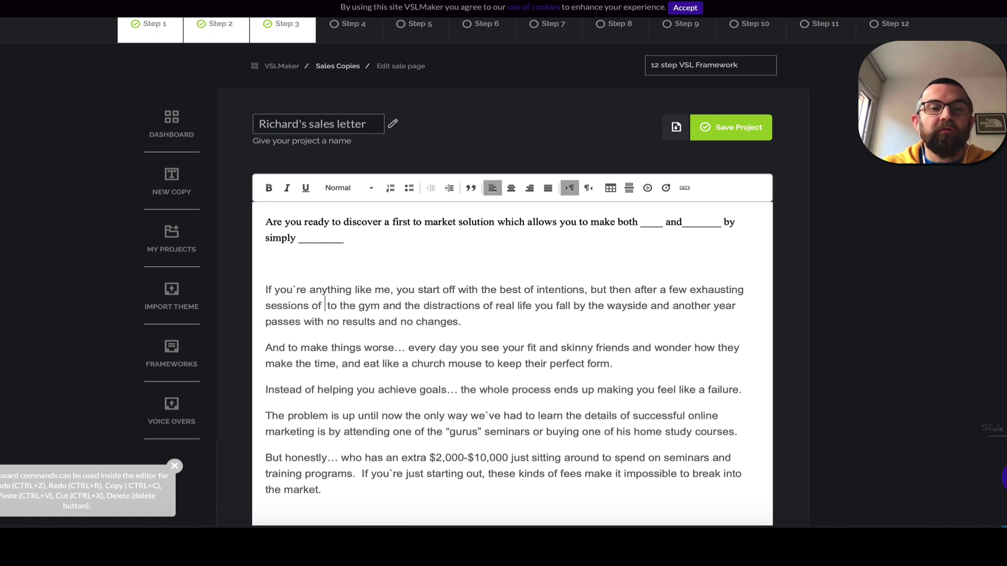
pyautogui.write('meditatio')
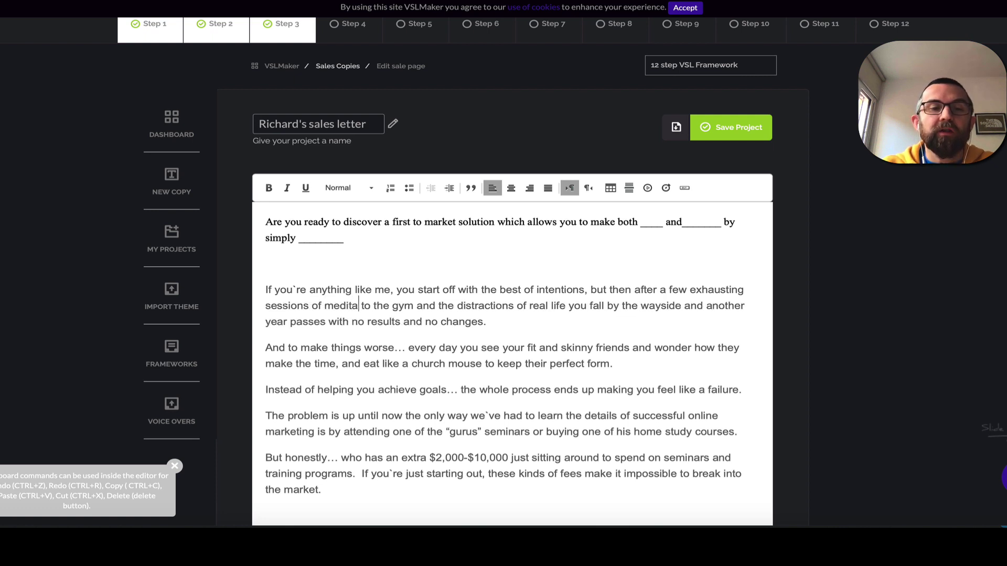
pyautogui.hotkey('shift', 'Right')
pyautogui.hotkey('shift', 'Right')
pyautogui.hotkey('shift', 'Right')
pyautogui.hotkey('shift', 'Right')
pyautogui.hotkey('shift', 'Right')
pyautogui.hotkey('shift', 'Right')
pyautogui.hotkey('shift', 'Right')
pyautogui.hotkey('shift', 'Right')
pyautogui.hotkey('shift', 'Right')
pyautogui.hotkey('shift', 'Right')
pyautogui.hotkey('shift', 'Right')
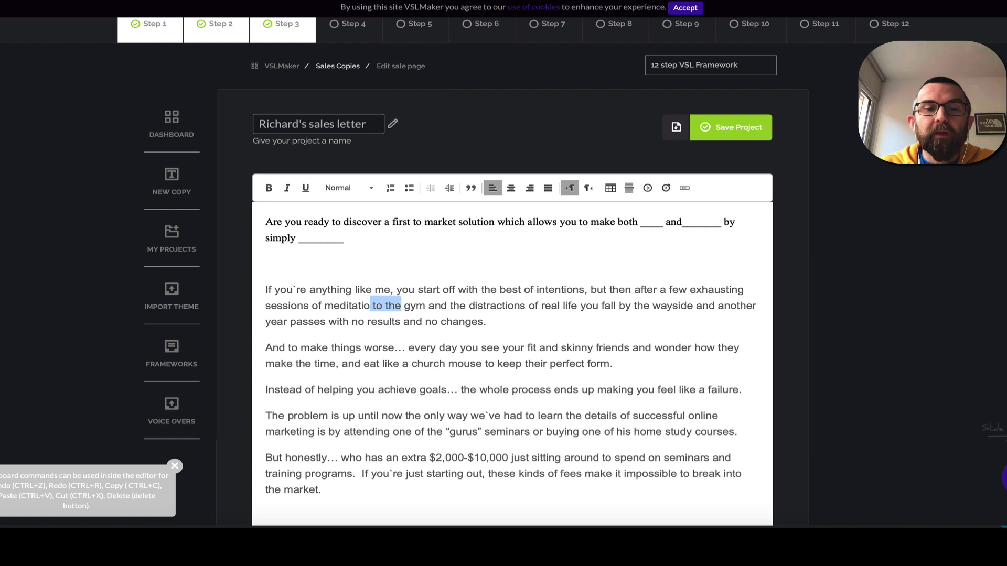
pyautogui.press('BackSpace')
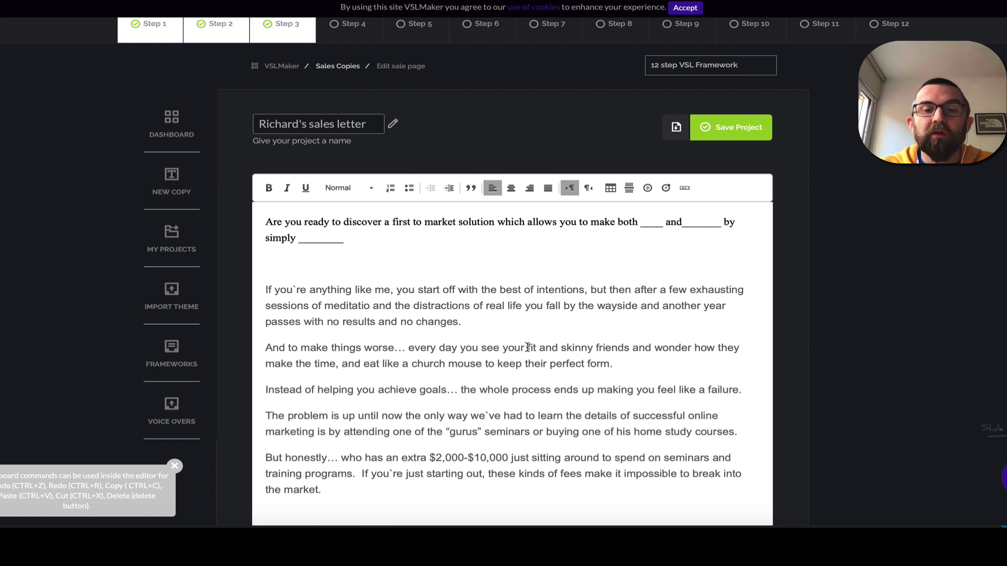
# Replace 'fit and skinny' with 'mindful' and swap the church mouse clause for 'to develop themselves'
pyautogui.moveTo(527, 347); pyautogui.dragTo(592, 346)
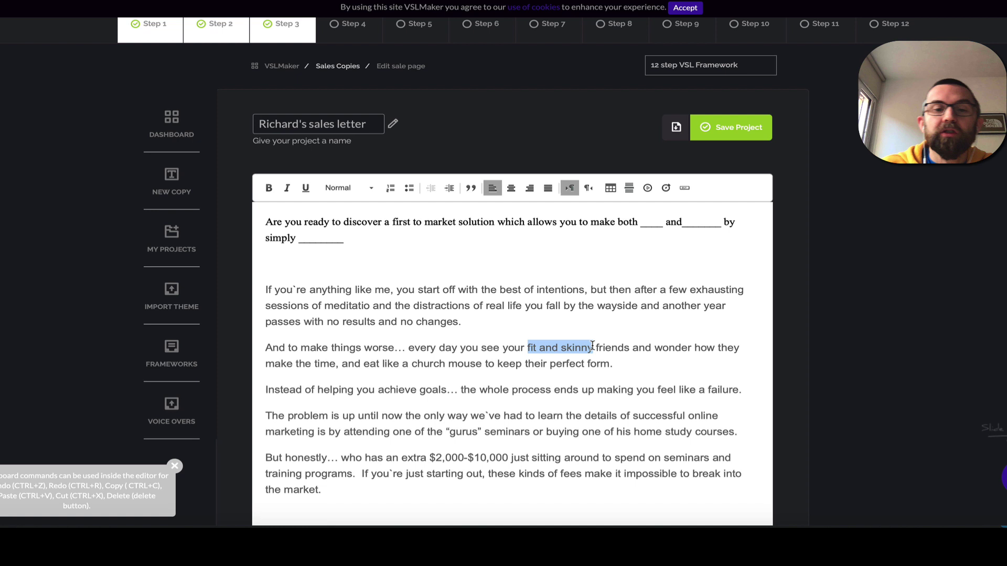
pyautogui.write('mindful')
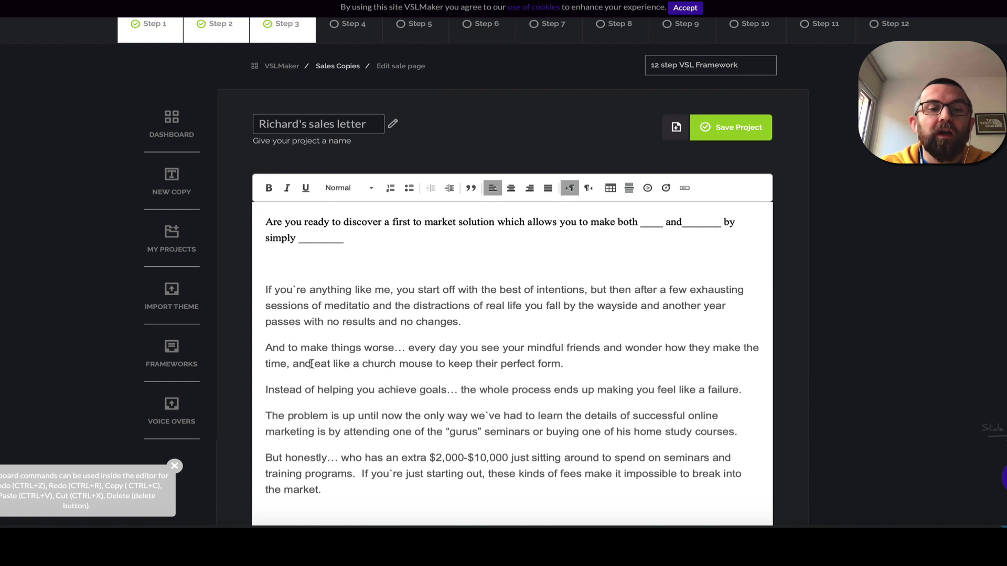
pyautogui.moveTo(314, 364); pyautogui.dragTo(557, 360)
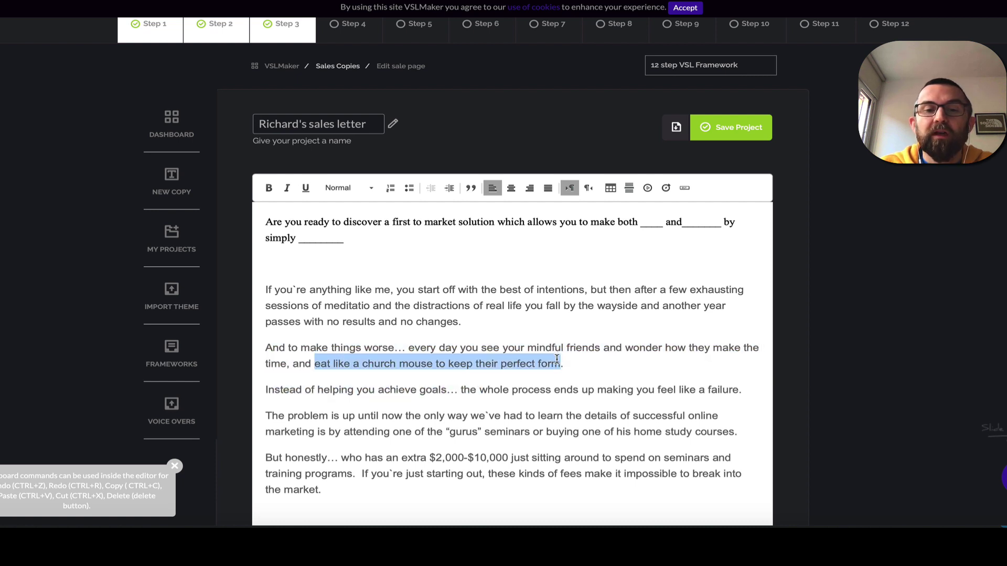
pyautogui.press('BackSpace')
pyautogui.press('BackSpace')
pyautogui.press('BackSpace')
pyautogui.write('o dev')
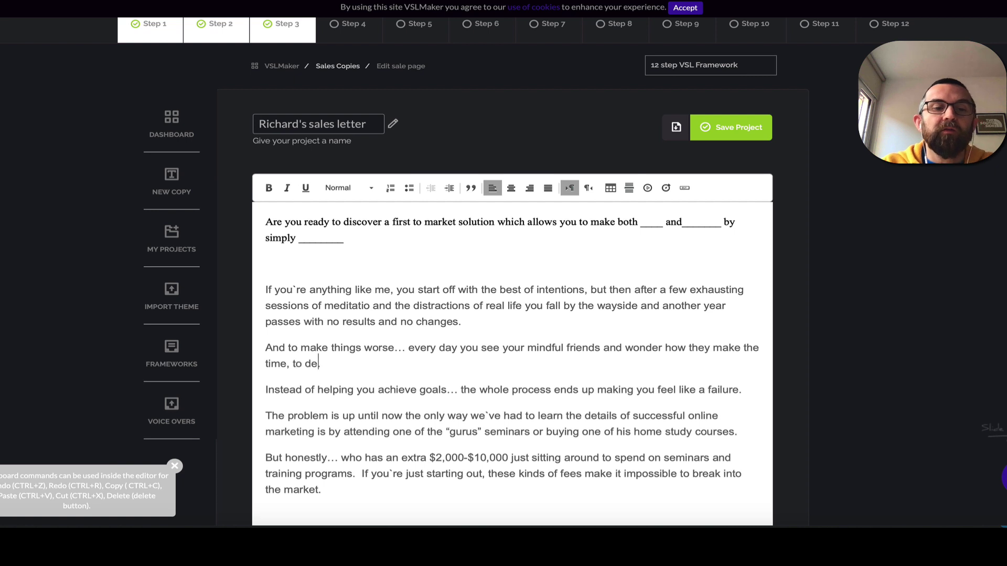
pyautogui.write('elo')
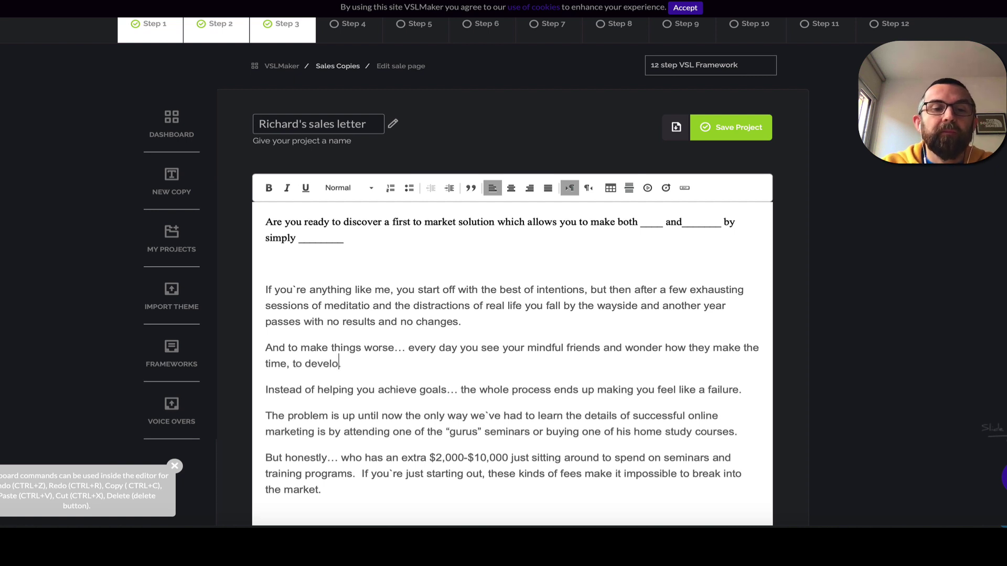
pyautogui.write('p themselves.')
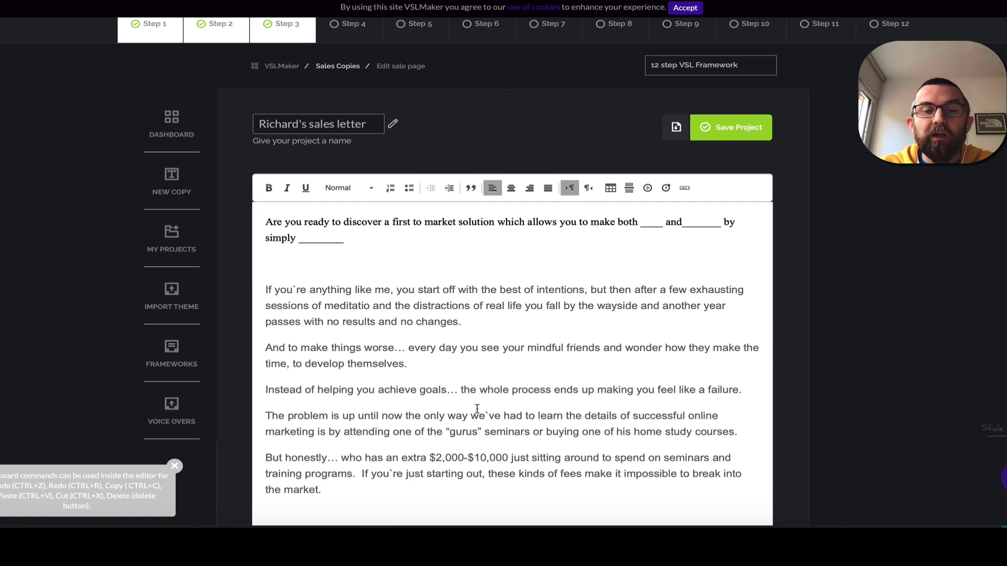
# Rewrite the problem sentence: learning meditation means visiting a Buddhist monastery, and who can do that
pyautogui.moveTo(633, 415); pyautogui.dragTo(719, 415)
pyautogui.press('BackSpace')
pyautogui.write('meditat')
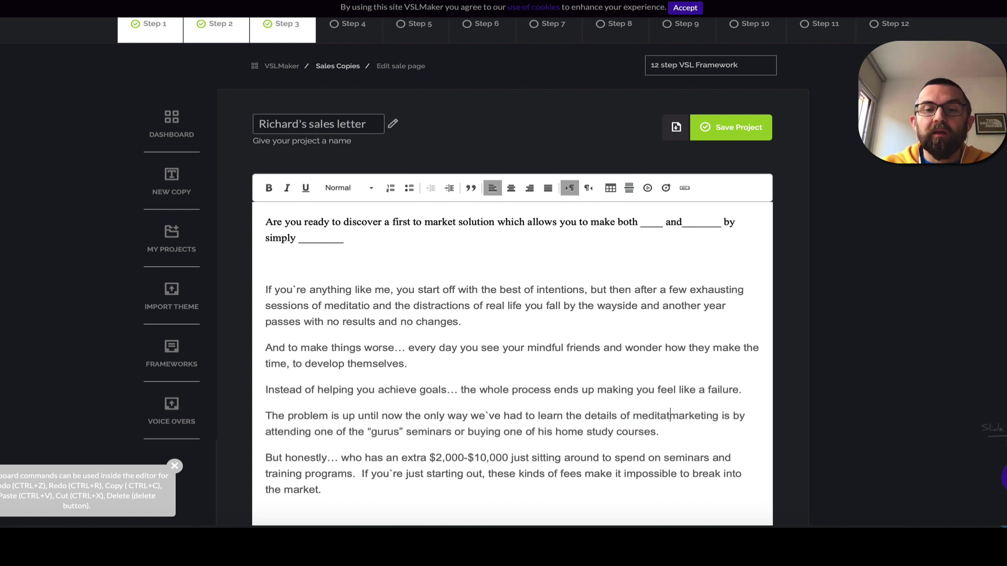
pyautogui.write('ion is to v')
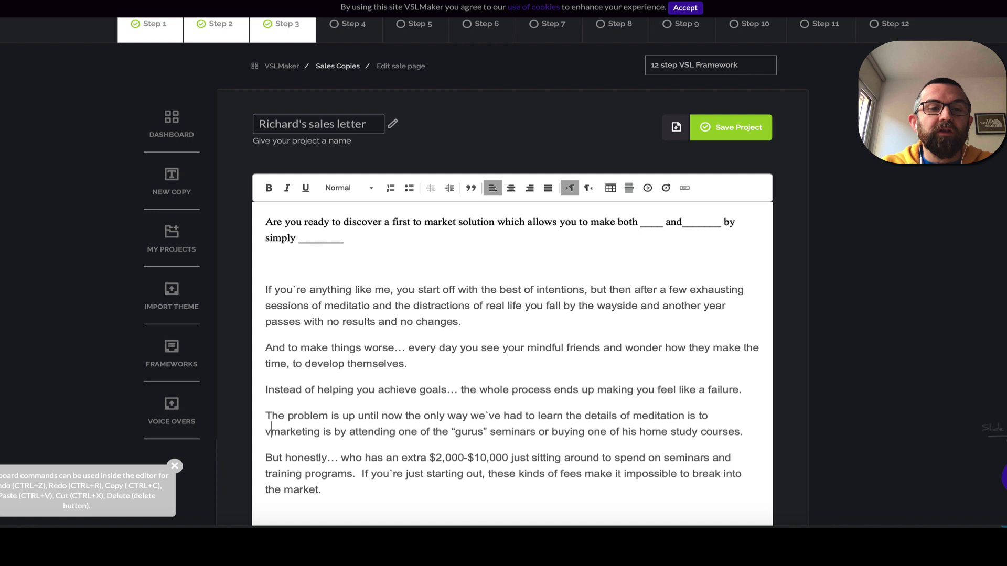
pyautogui.write('ist')
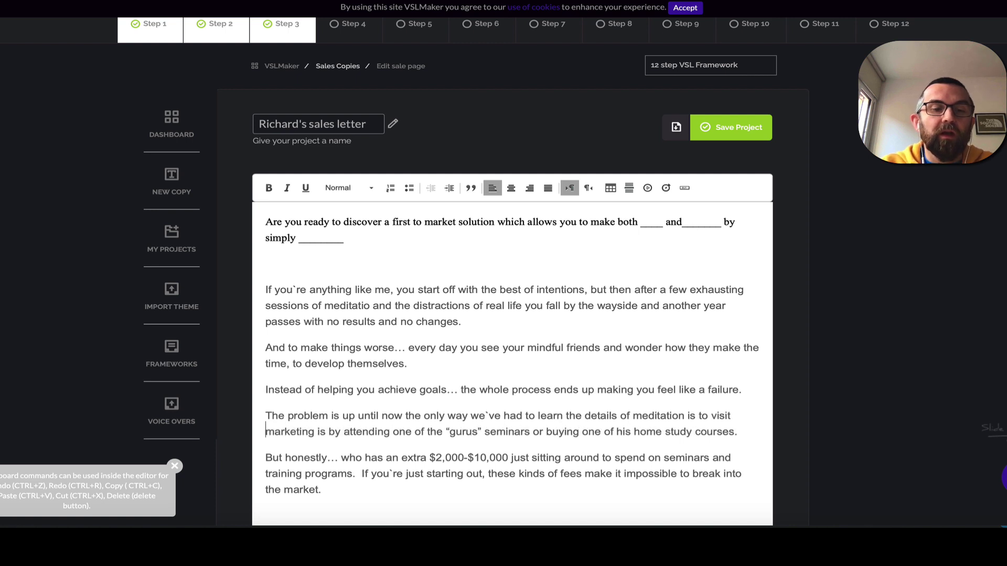
pyautogui.write(' a budd')
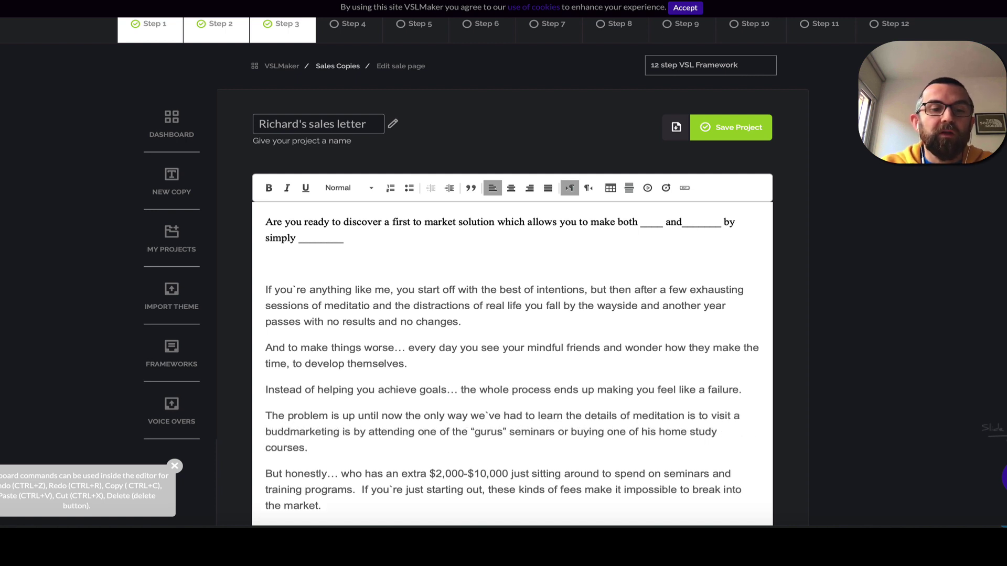
pyautogui.write('ist')
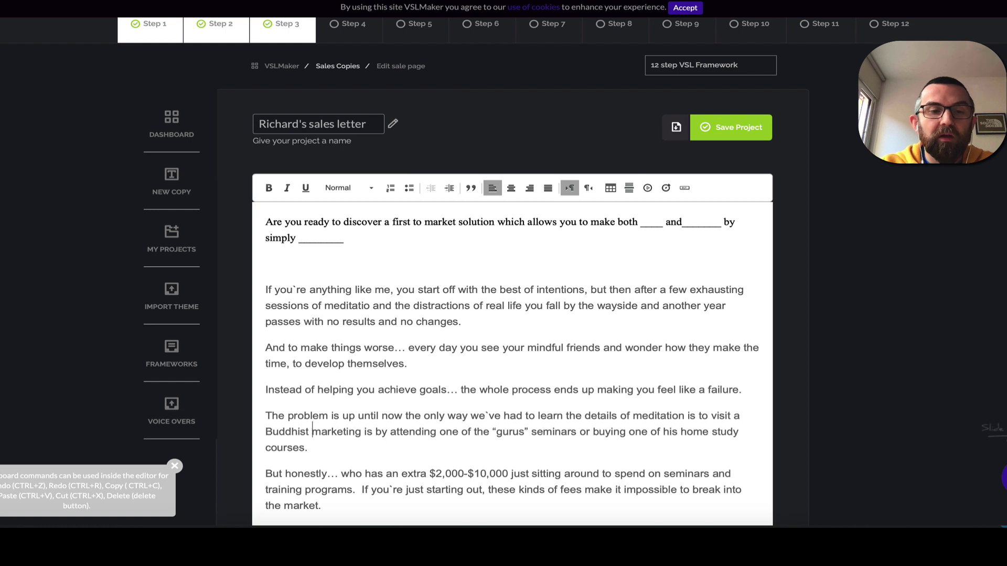
pyautogui.write(' mone')
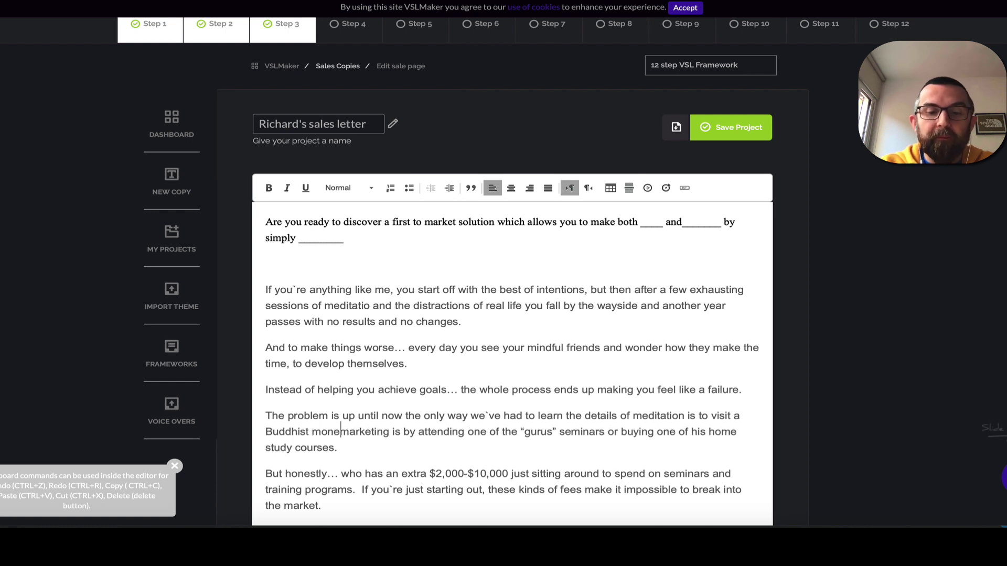
pyautogui.write('stary')
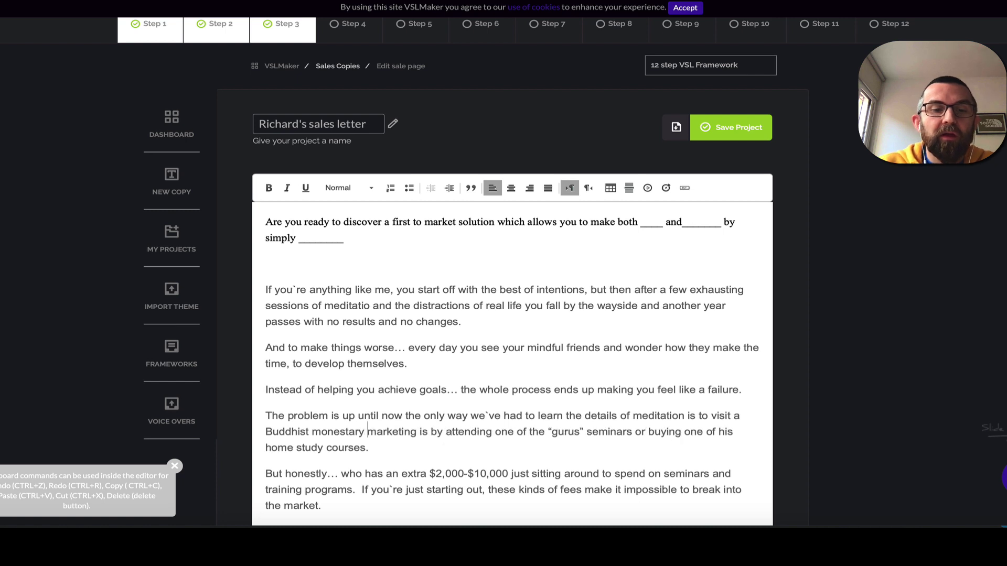
pyautogui.hotkey('ctrl', 'shift', 'Down')
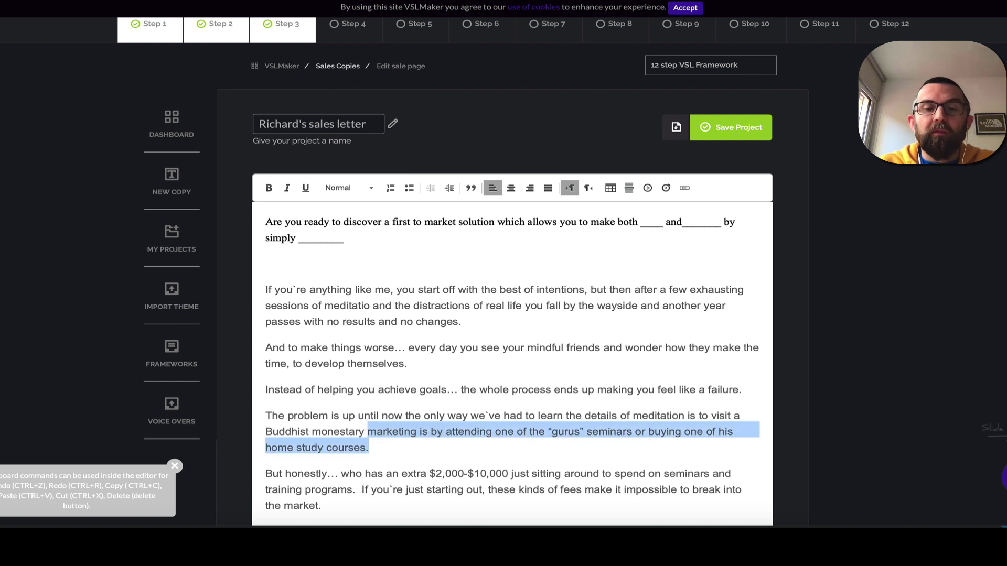
pyautogui.press('BackSpace')
pyautogui.write('- an')
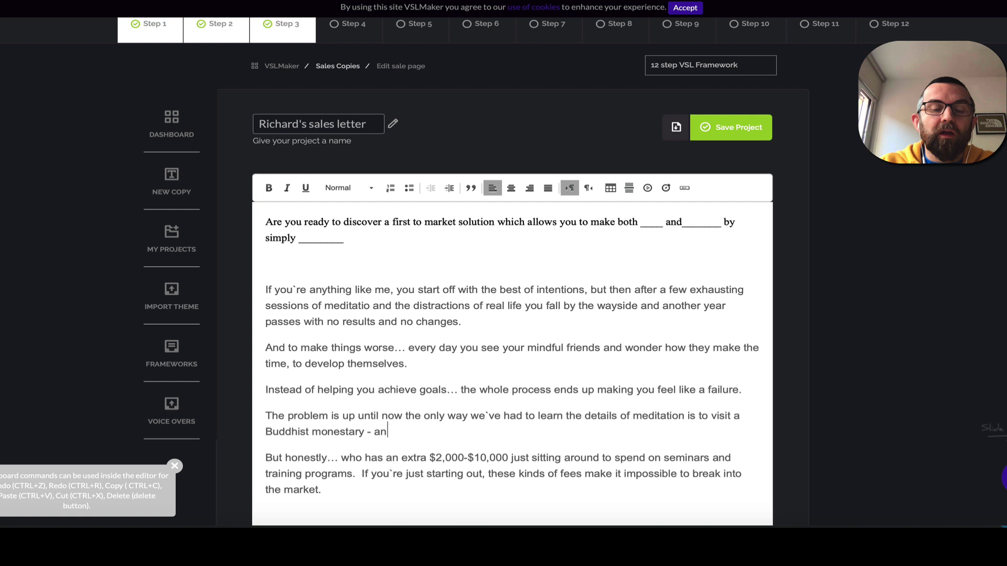
pyautogui.write('d hho')
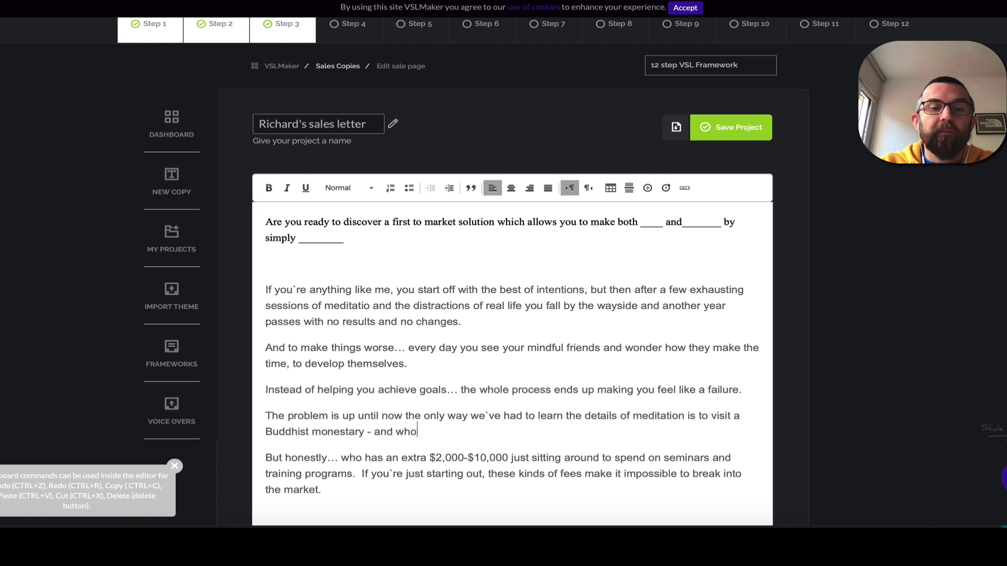
pyautogui.write(' can do that')
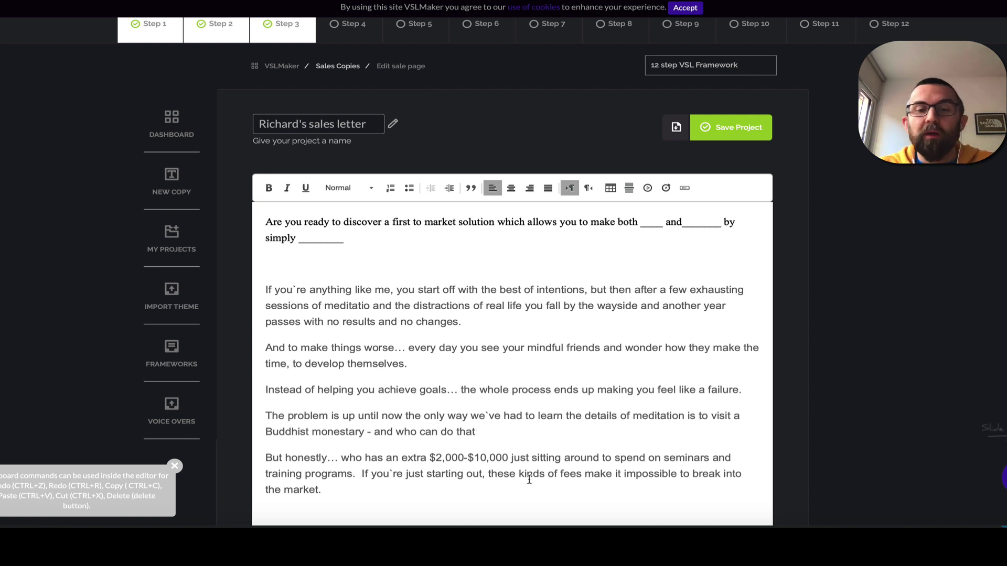
# Insert the second Step 4 'Reveal a New Solution' template into the letter
pyautogui.click(359, 34)
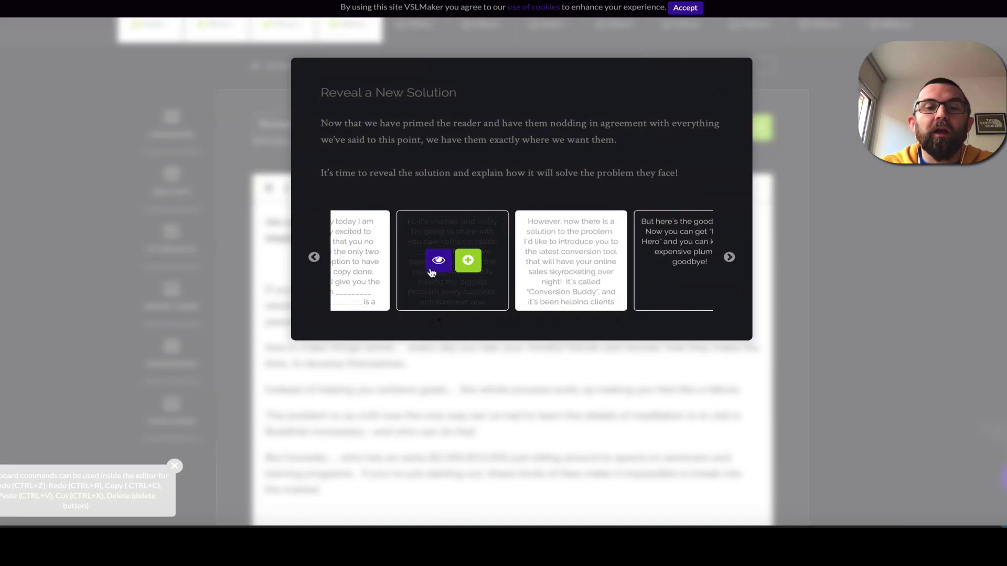
pyautogui.click(432, 268)
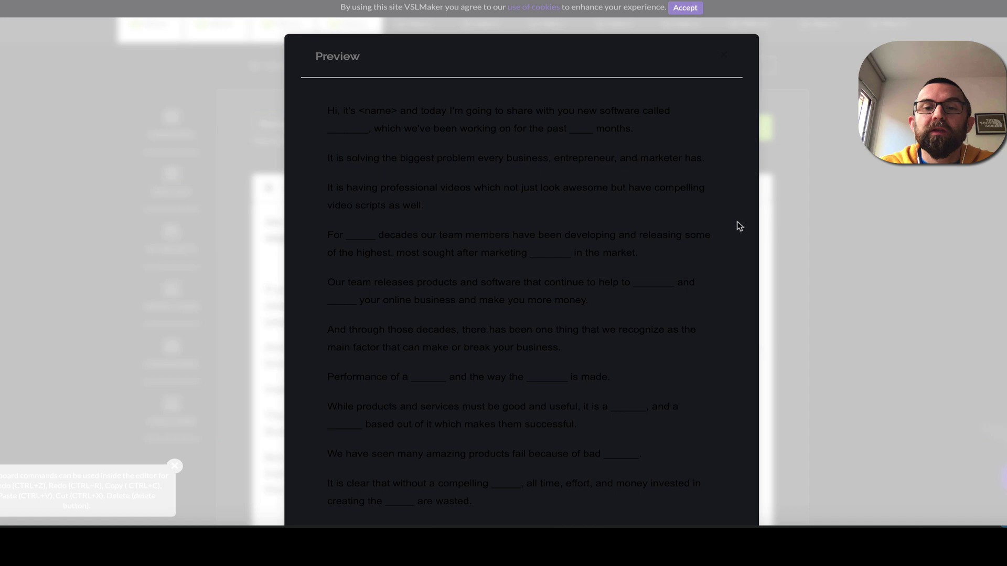
pyautogui.click(766, 239)
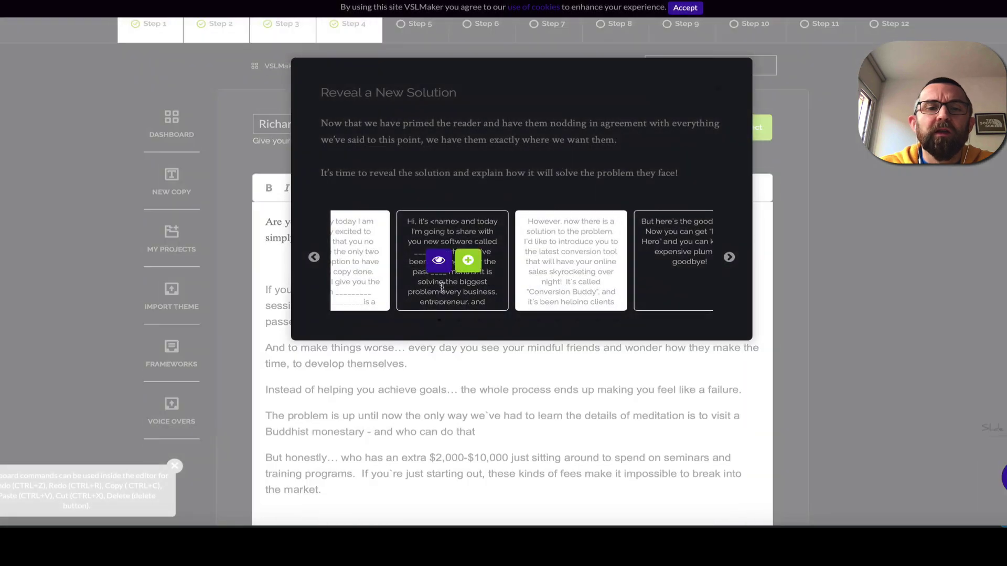
pyautogui.click(467, 263)
pyautogui.scroll(-3, 454, 345)
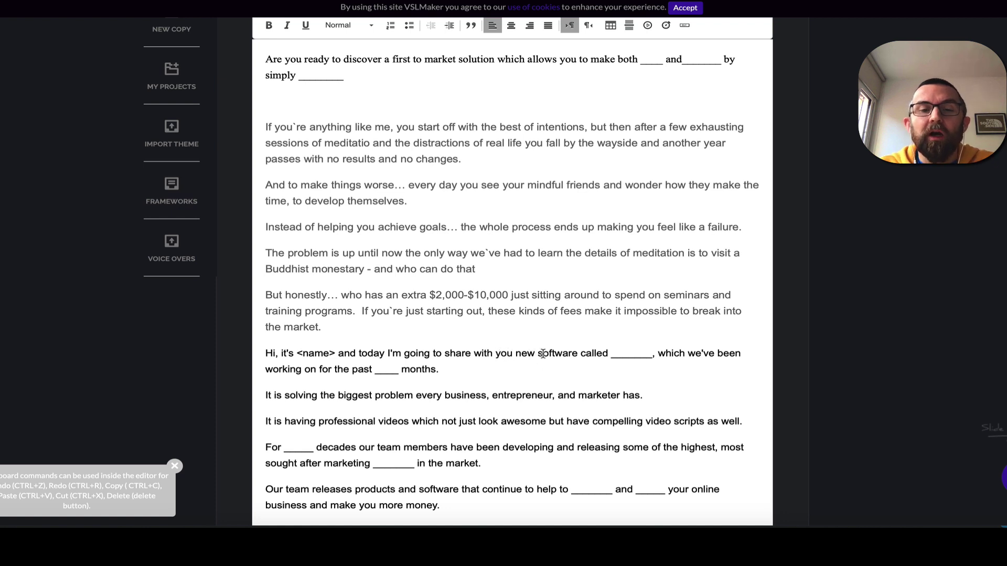
# Change 'software' to 'training' and aim the biggest-problem sentence at people wanting more mindfulness
pyautogui.doubleClick(540, 354)
pyautogui.write('train')
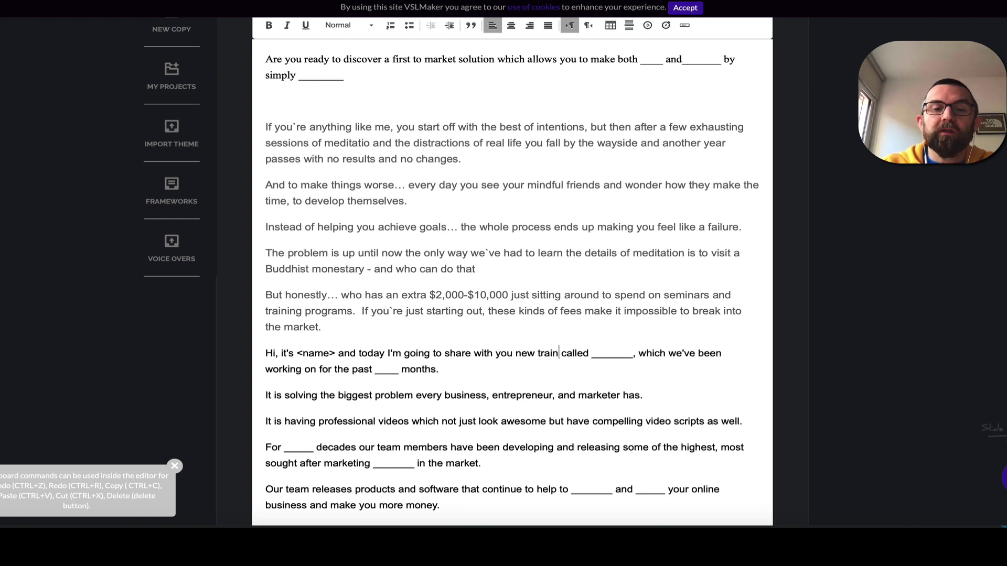
pyautogui.write('ing')
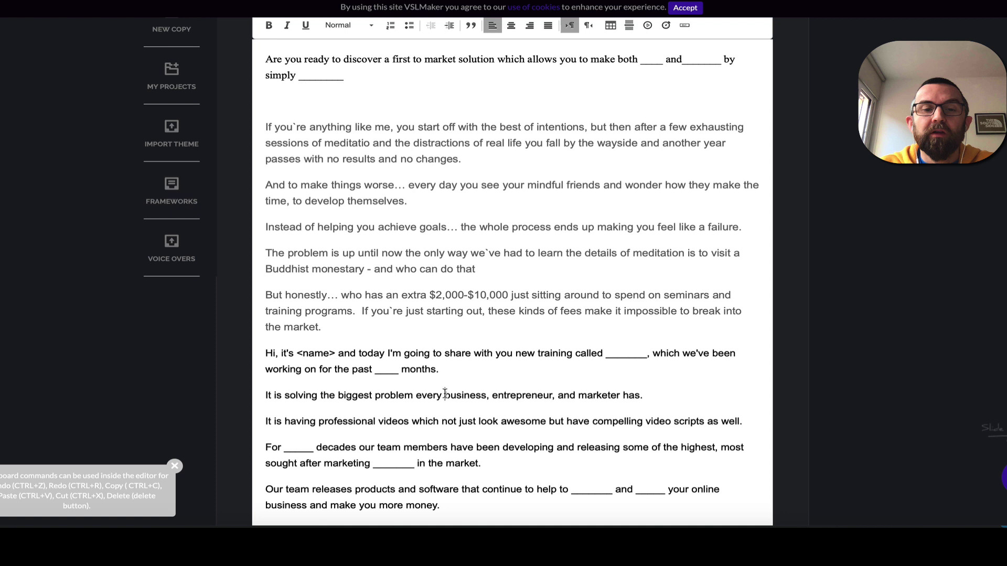
pyautogui.moveTo(445, 394); pyautogui.dragTo(638, 396)
pyautogui.write('person who want')
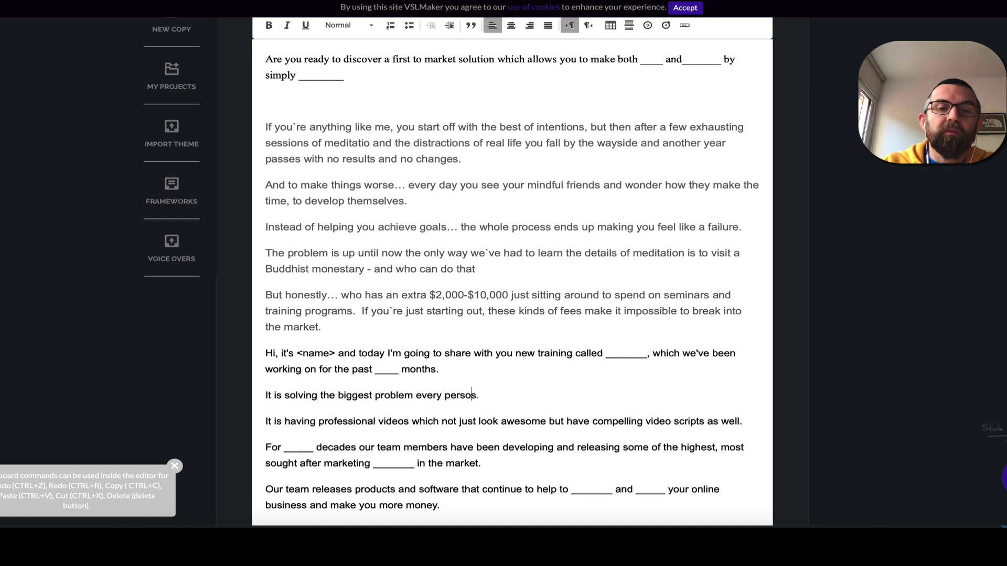
pyautogui.write('s to be more mindfu')
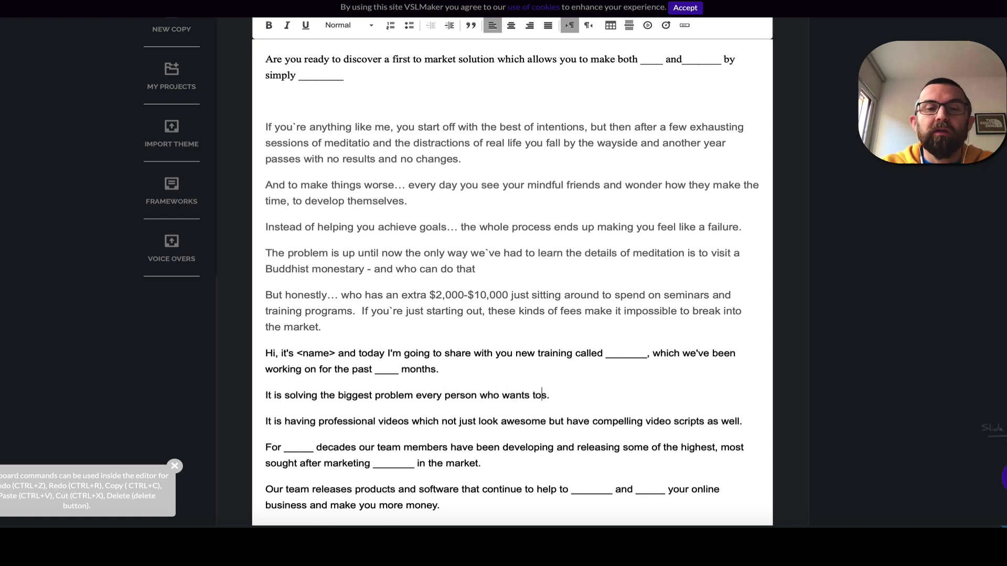
pyautogui.write('l ')
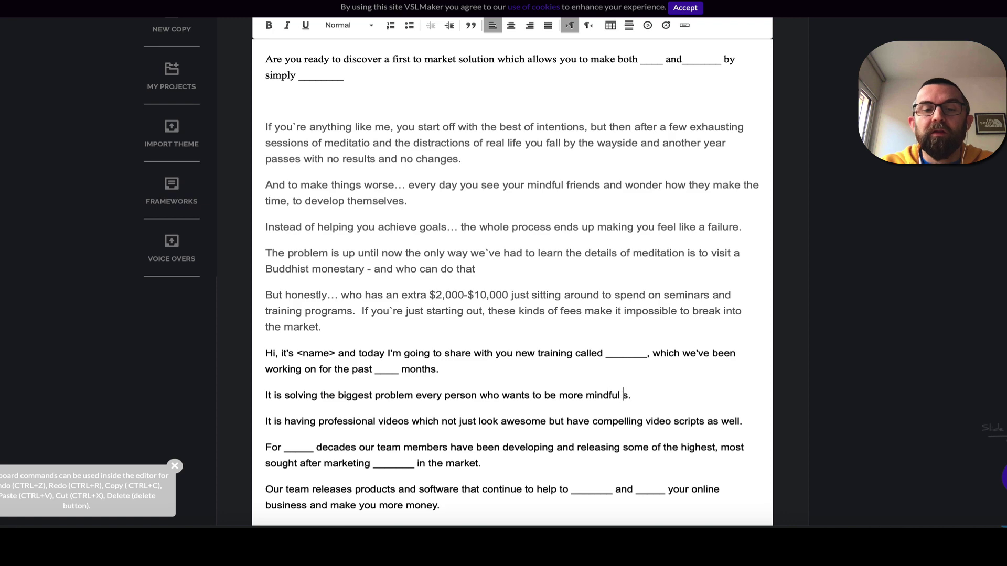
pyautogui.write('ned')
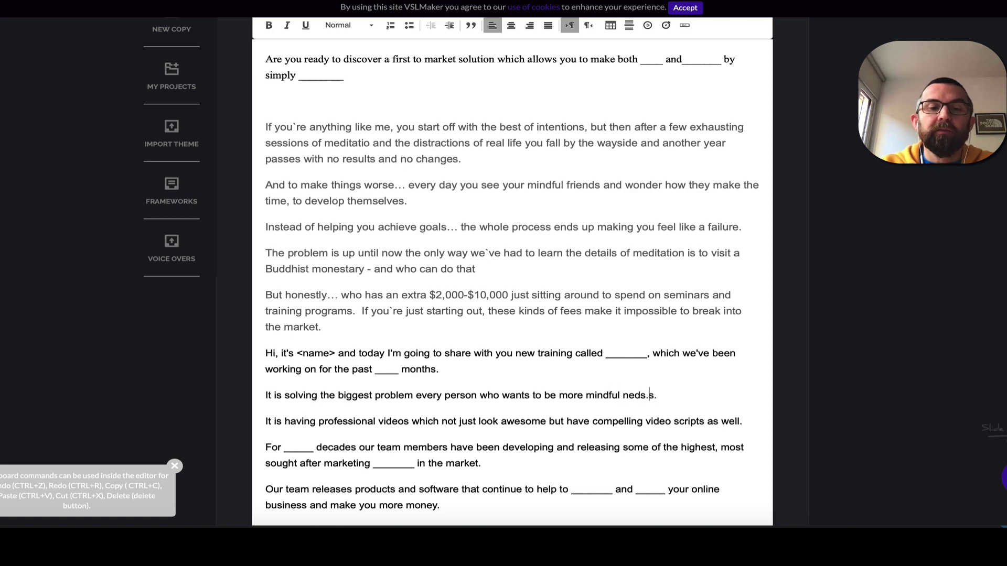
pyautogui.scroll(-4, 993, 159)
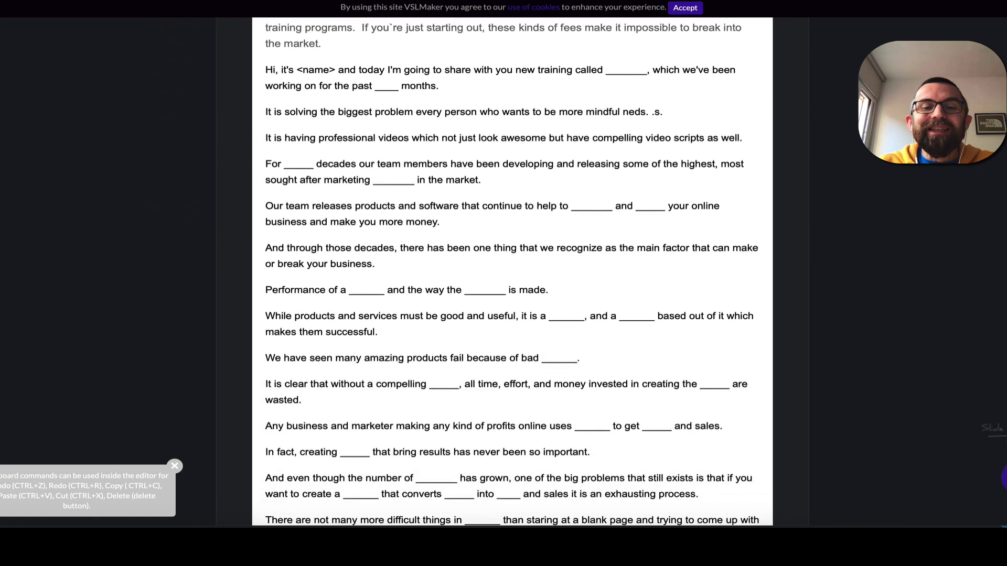
pyautogui.scroll(8, 992, 159)
# Append the second Step 11 scarcity call-to-action script to the letter
pyautogui.click(820, 63)
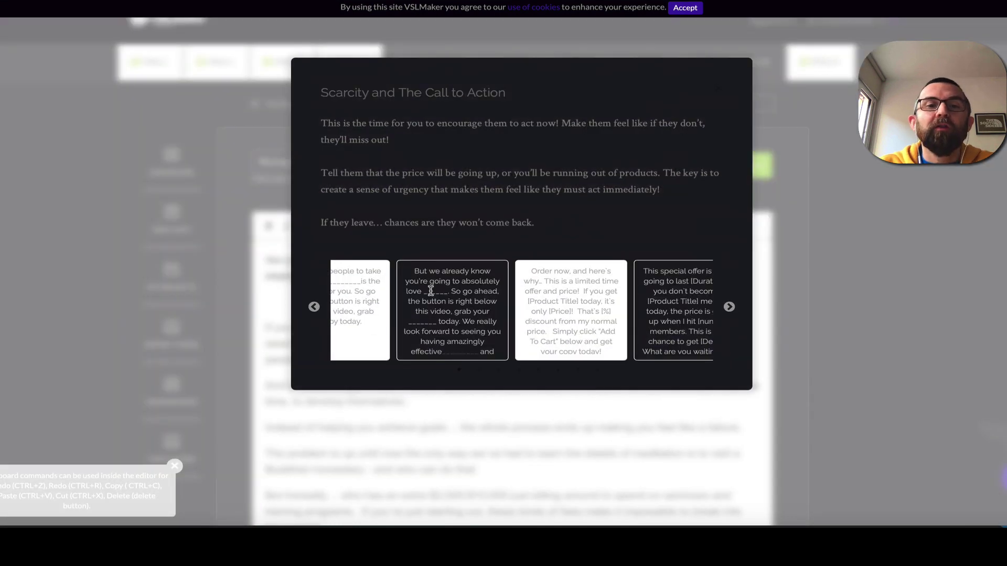
pyautogui.moveTo(486, 360)
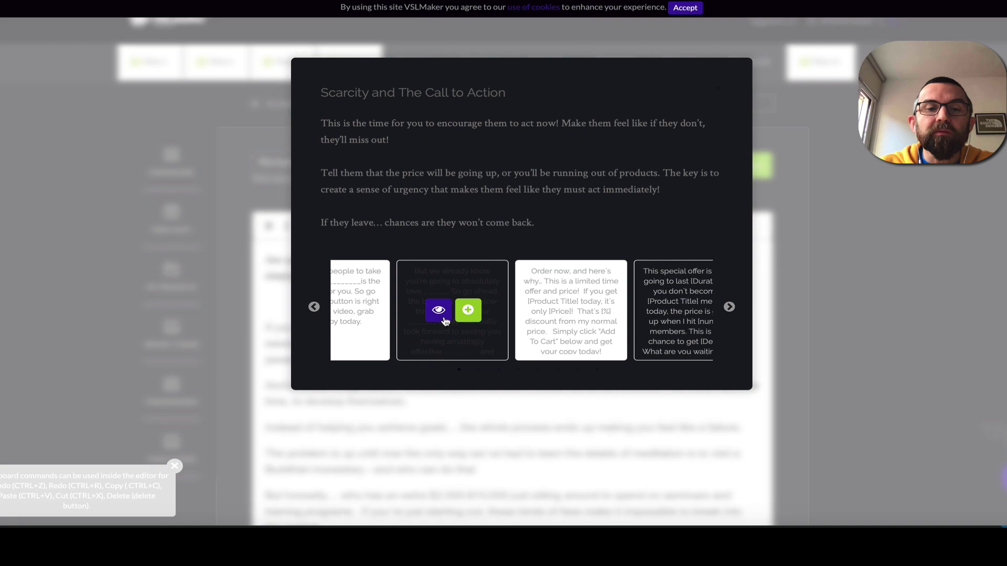
pyautogui.click(475, 316)
pyautogui.scroll(-10, 476, 311)
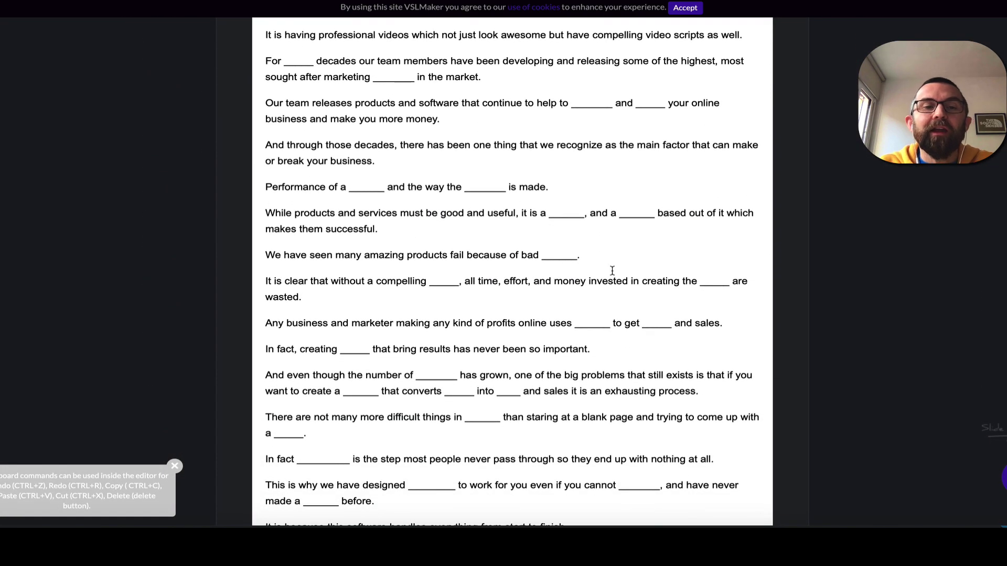
pyautogui.scroll(-7, 611, 271)
# Add the Step 12 'Don't Wait! Order Now!' reminder call-to-action at the letter's end
pyautogui.click(524, 354)
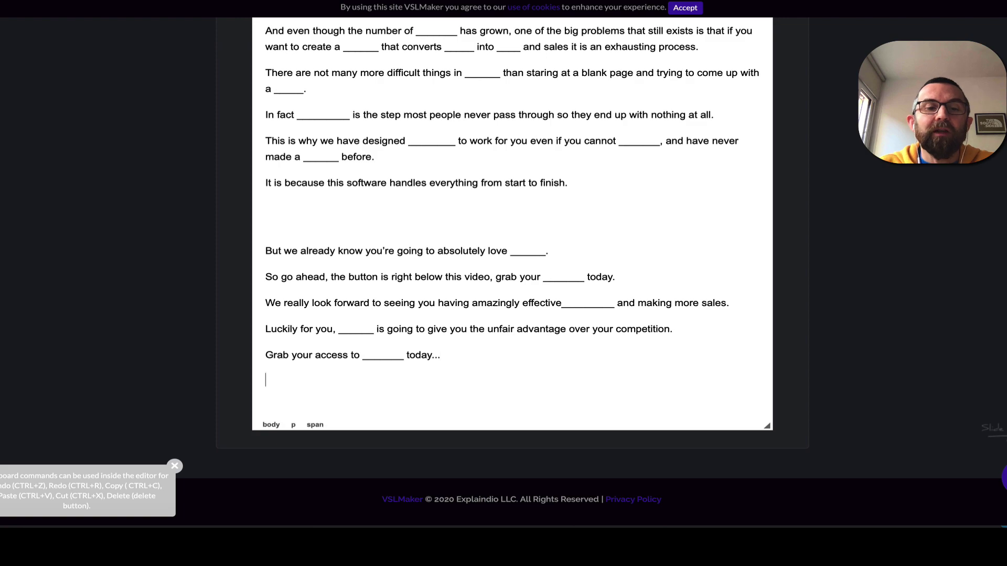
pyautogui.scroll(15, 736, 242)
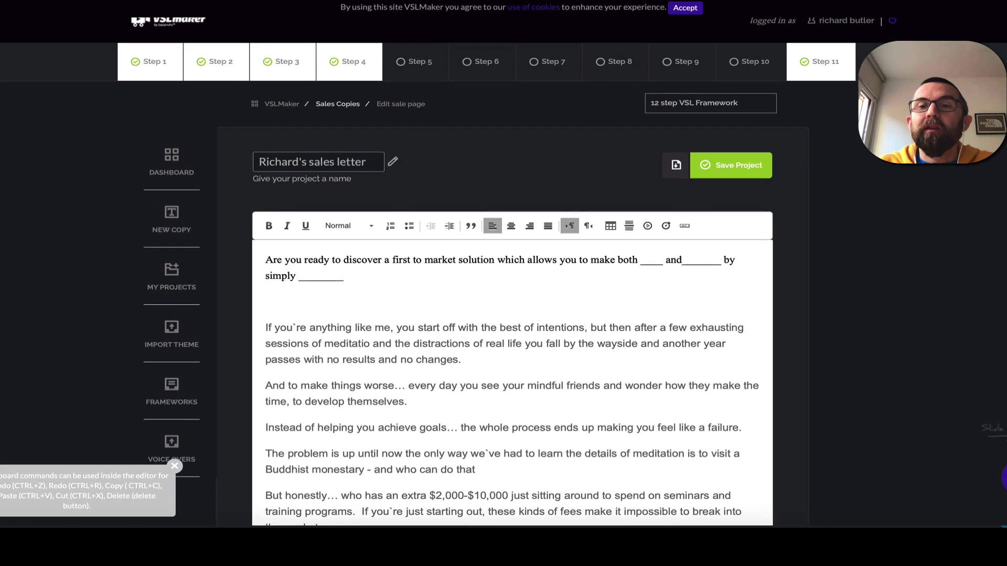
pyautogui.click(401, 420)
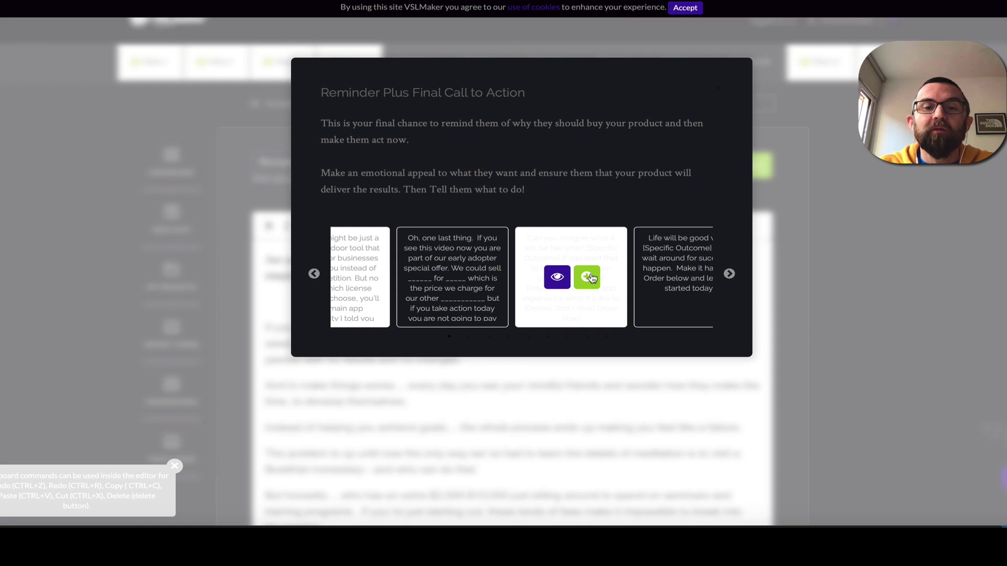
pyautogui.click(591, 278)
pyautogui.scroll(-12, 591, 273)
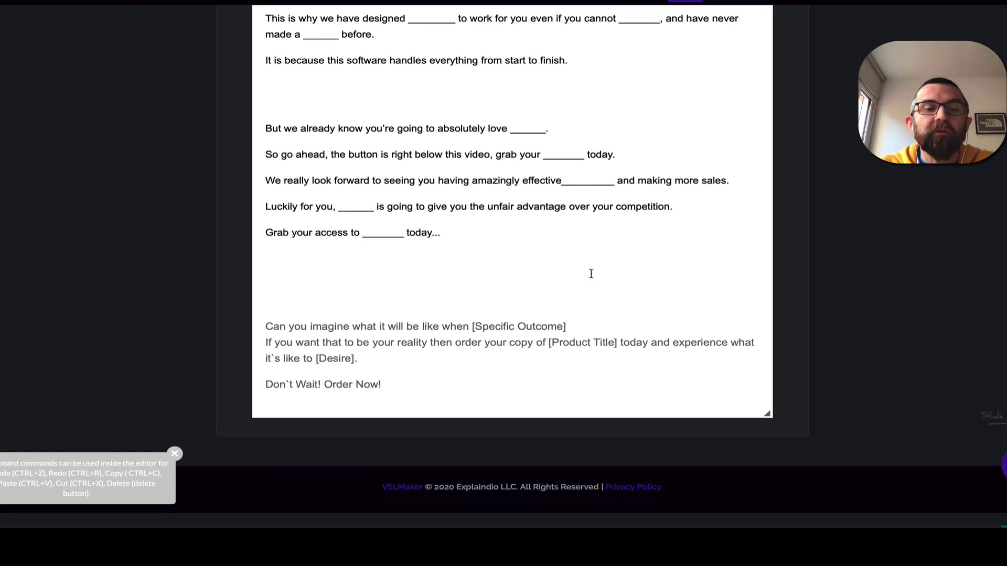
pyautogui.scroll(15, 590, 273)
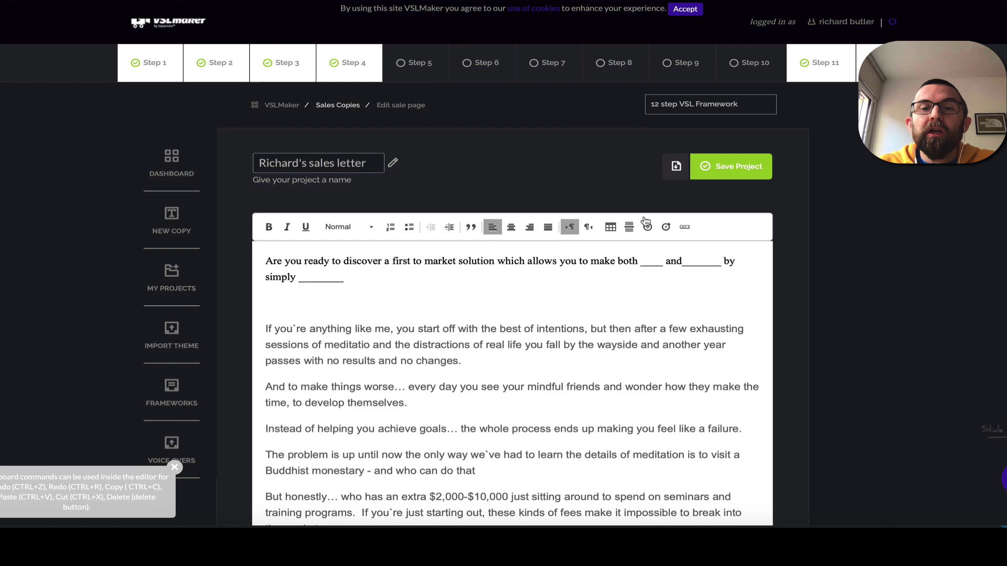
# Save the project, review and dismiss the .pdf/.ppt export options, then select the entire script
pyautogui.click(723, 167)
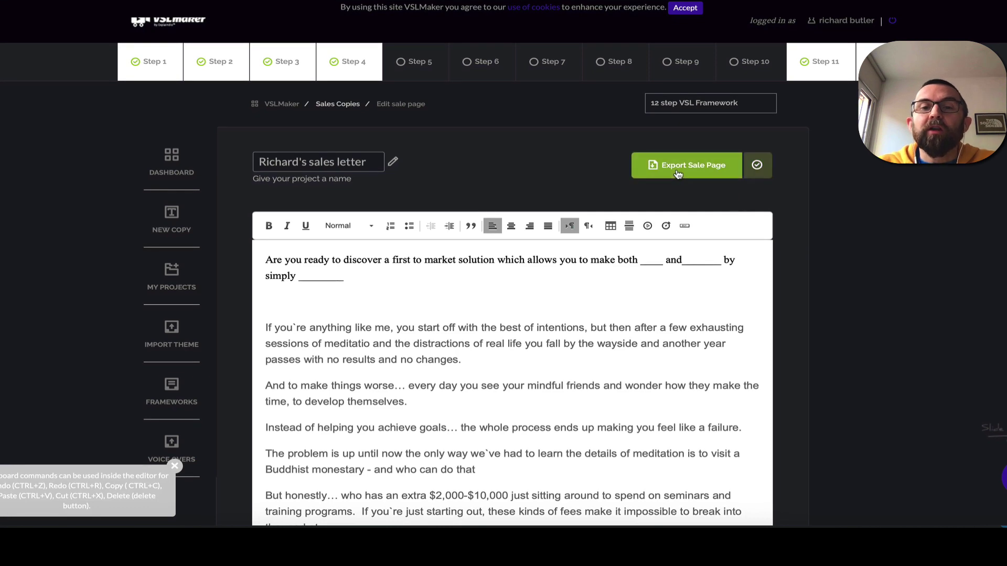
pyautogui.click(678, 175)
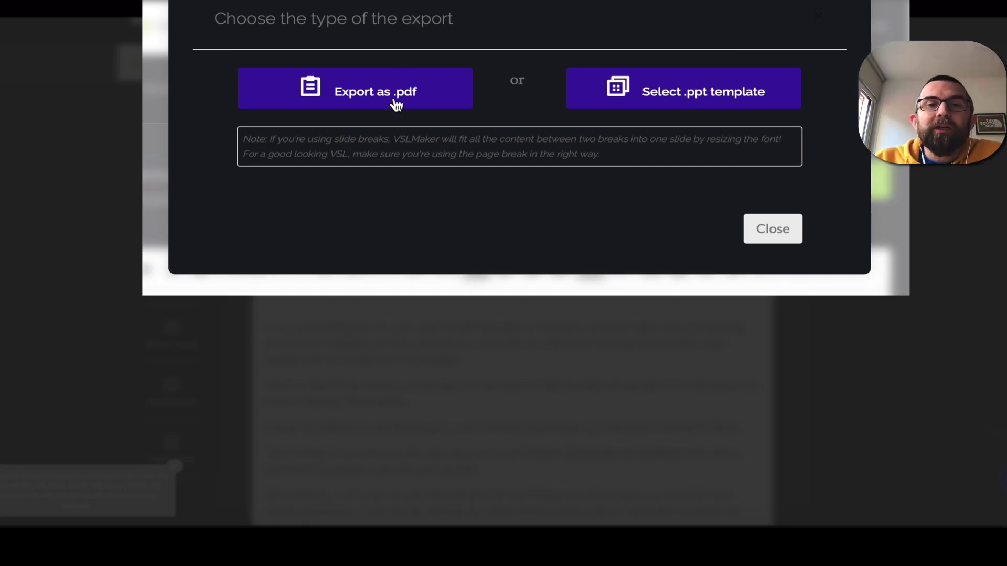
pyautogui.click(778, 234)
pyautogui.hotkey('ctrl', 'a')
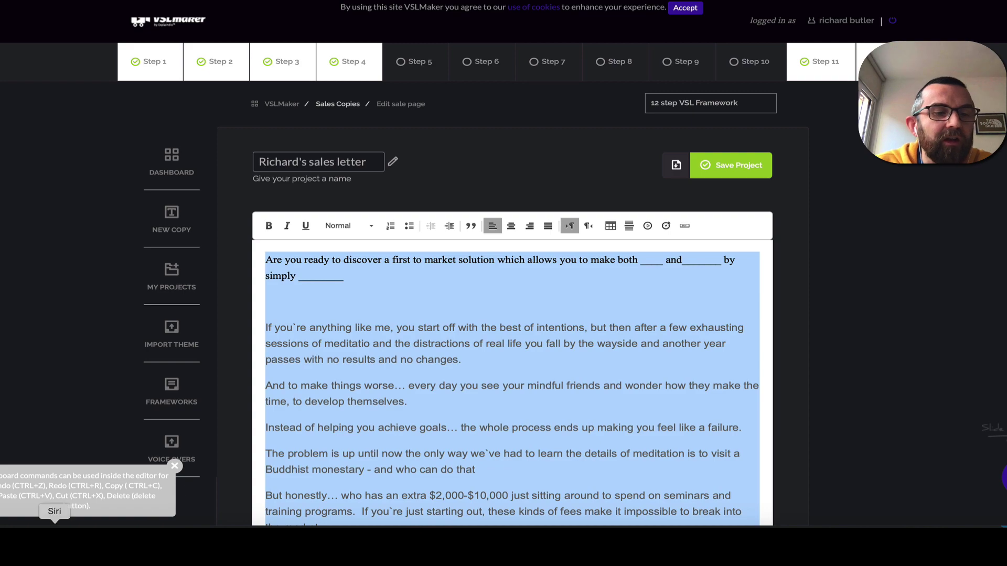
# Launch the VSLmaker desktop app from the second page of Launchpad
pyautogui.click(19, 526)
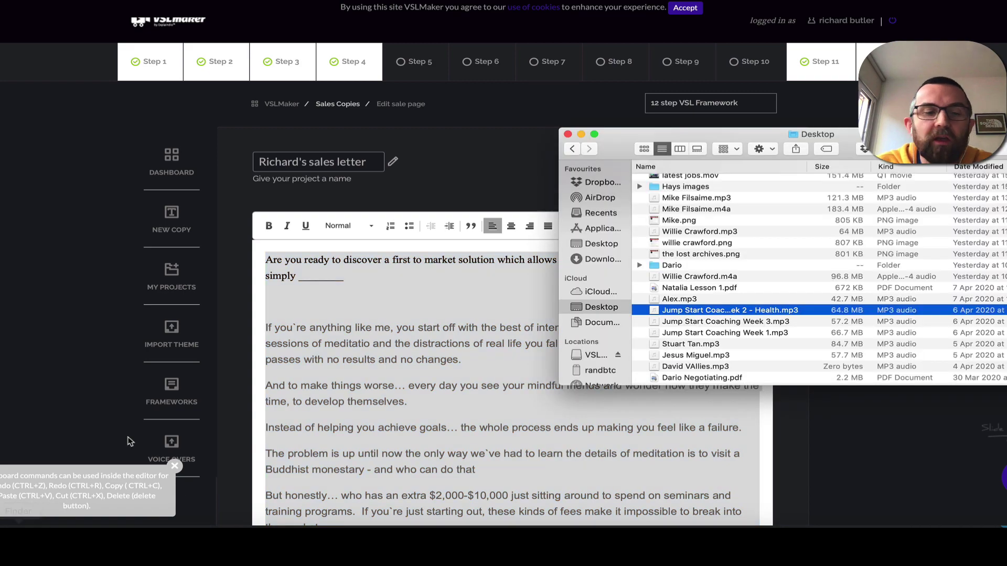
pyautogui.press('F4')
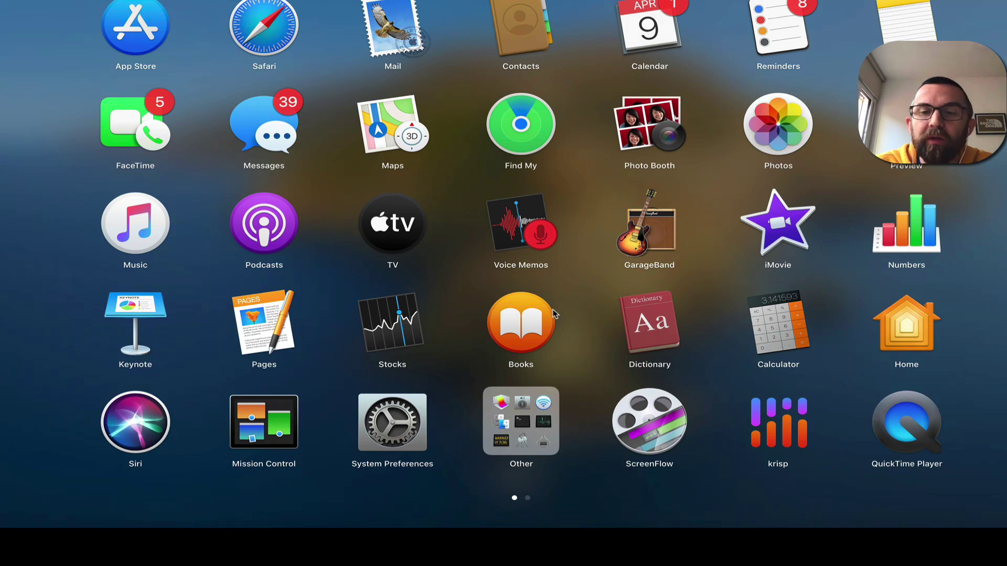
pyautogui.hscroll(3, 553, 309)
pyautogui.click(142, 332)
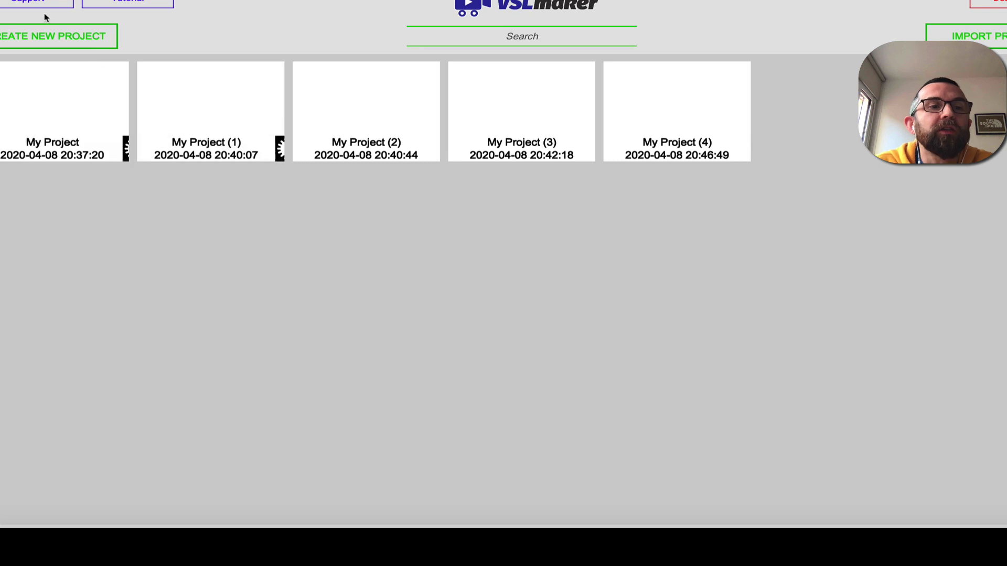
# Create a new pasted-script project with the Solid Color design and focus its empty script area
pyautogui.click(51, 35)
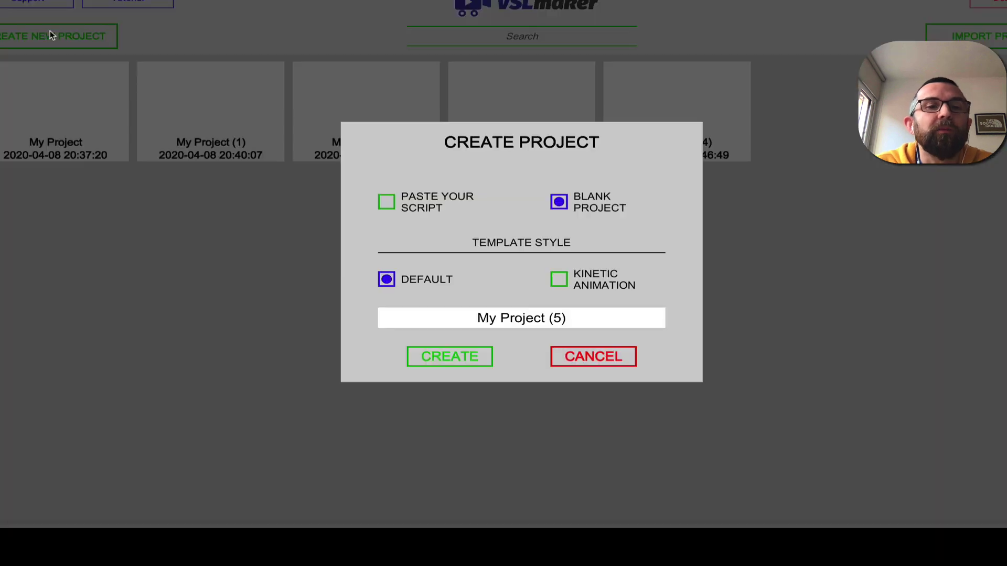
pyautogui.click(389, 207)
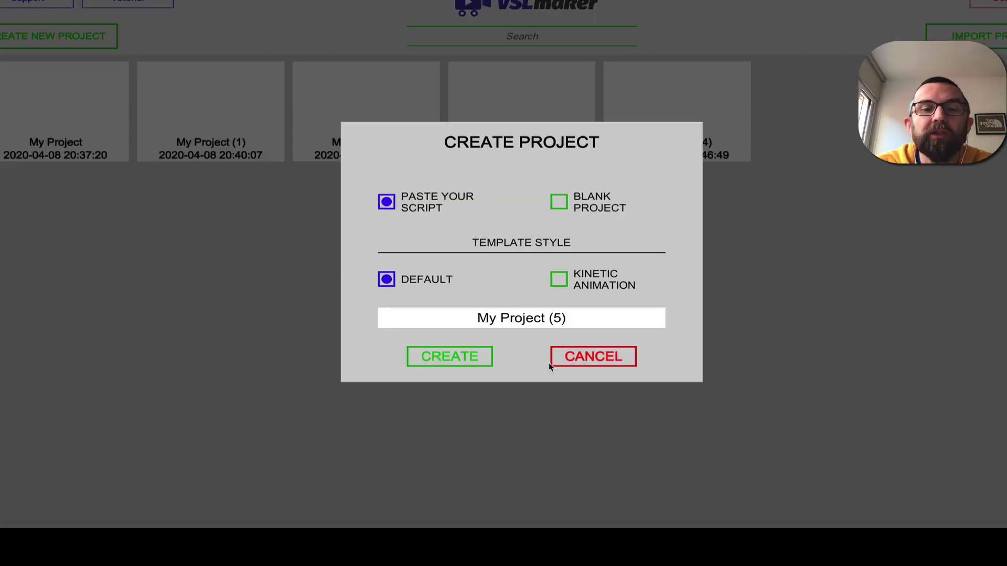
pyautogui.click(471, 356)
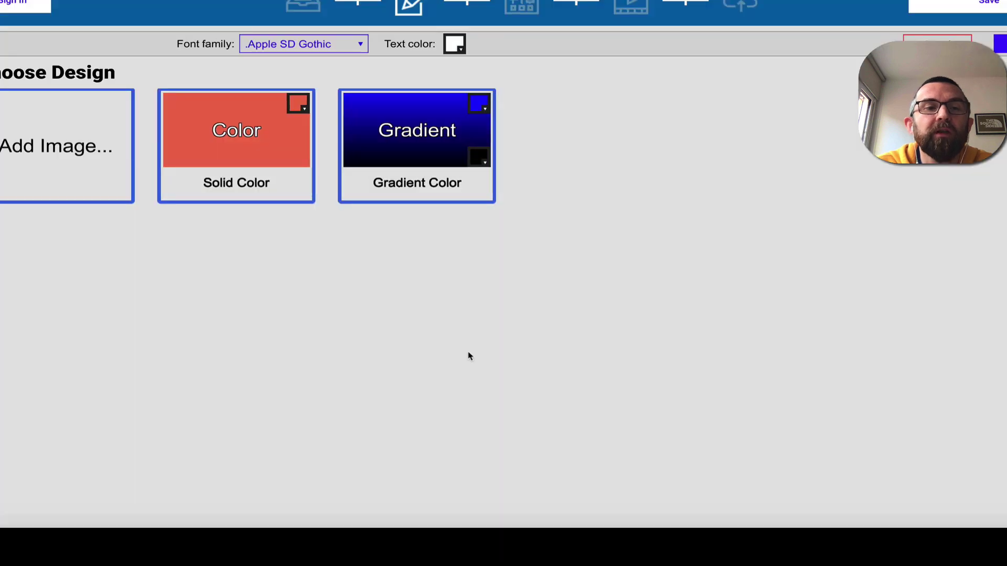
pyautogui.click(243, 137)
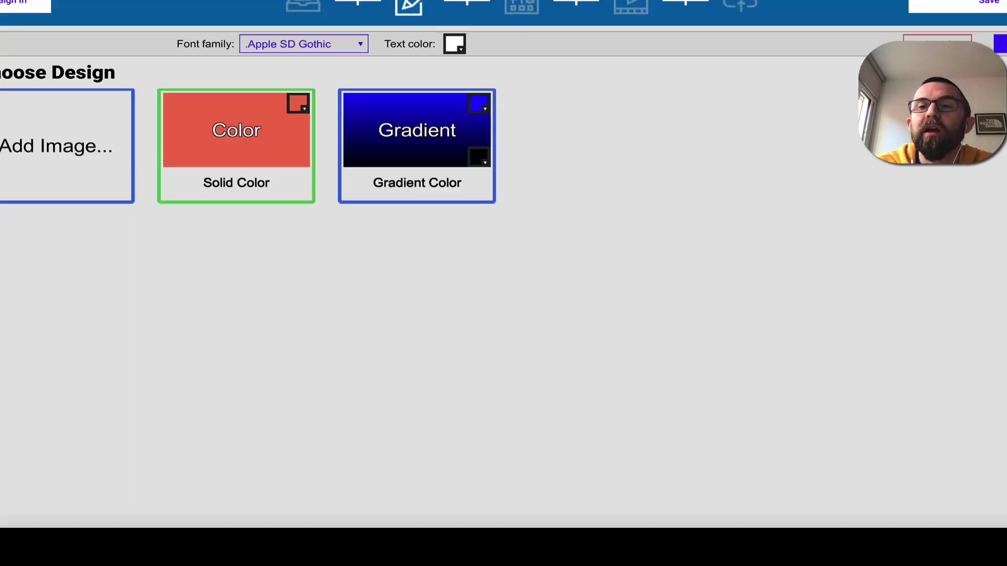
pyautogui.click(1000, 44)
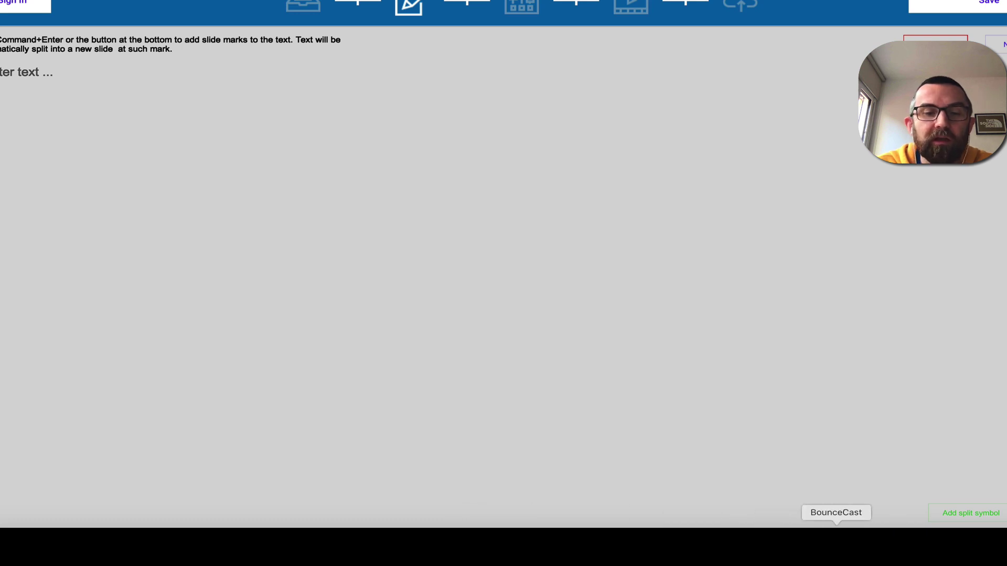
pyautogui.click(120, 546)
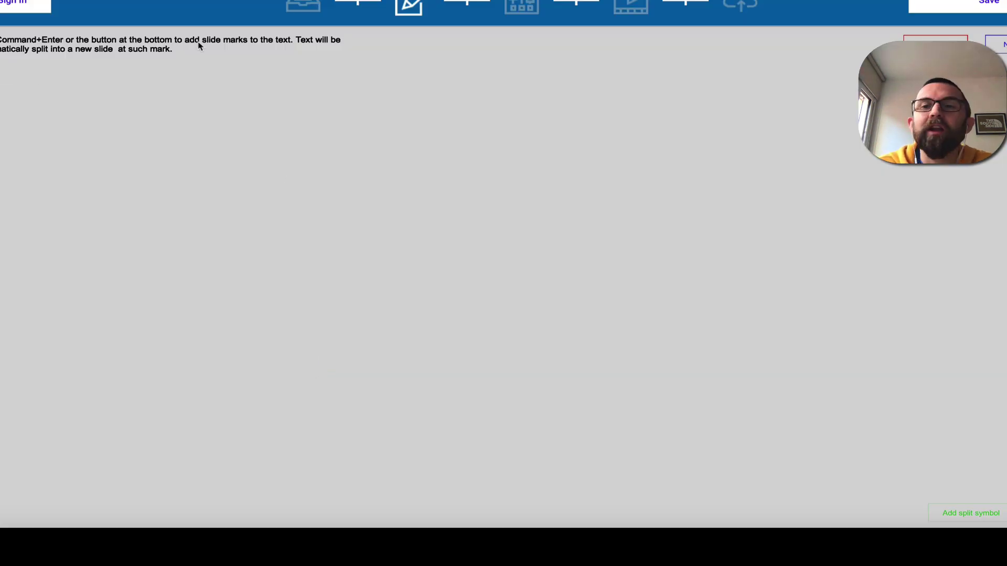
# Paste the copied sales script into the script text area
pyautogui.press('super+v')
pyautogui.scroll(4, 835, 303)
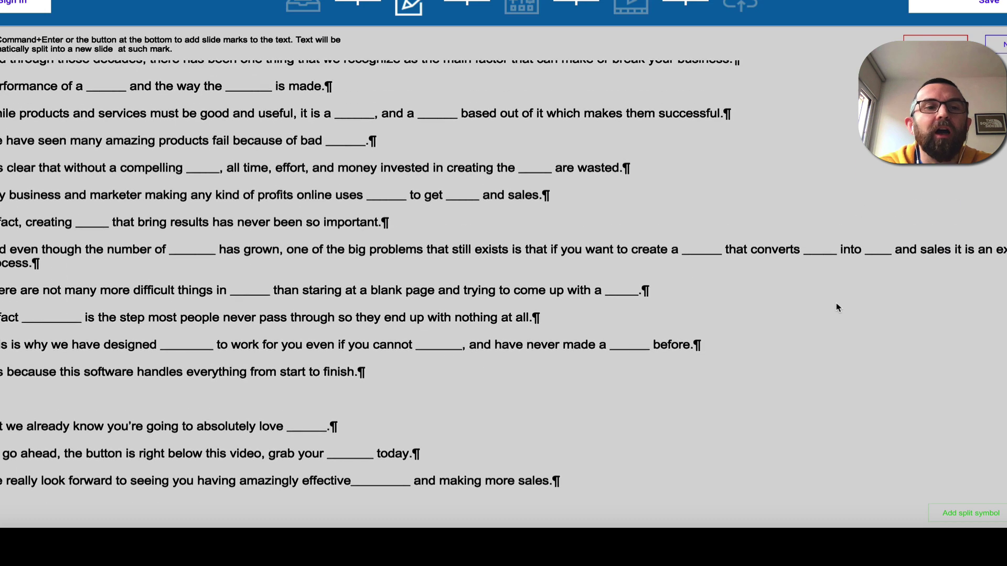
pyautogui.scroll(6, 836, 303)
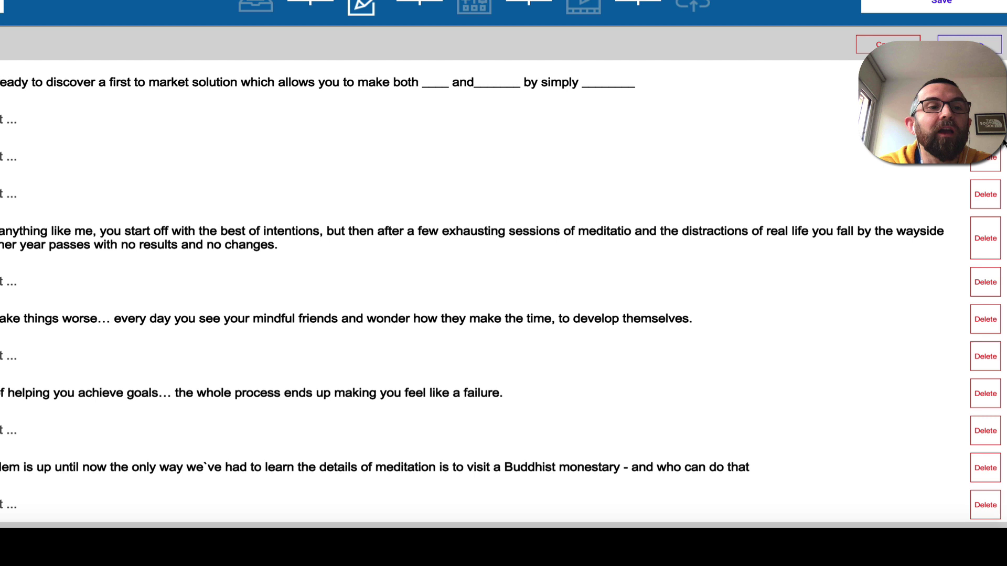
# Delete the nine empty 'Enter text' rows and continue to the slide designer
pyautogui.click(985, 120)
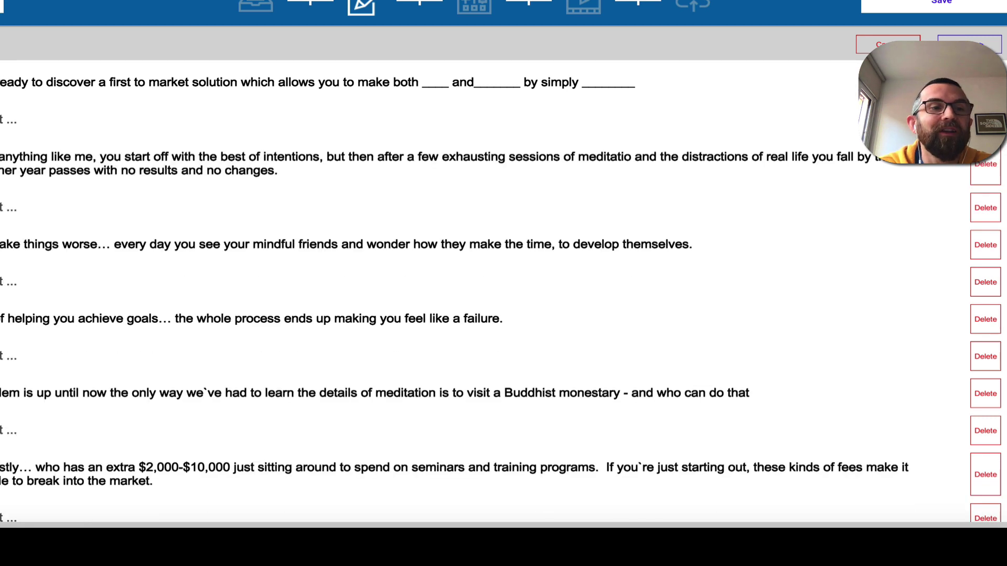
pyautogui.click(985, 119)
pyautogui.click(985, 170)
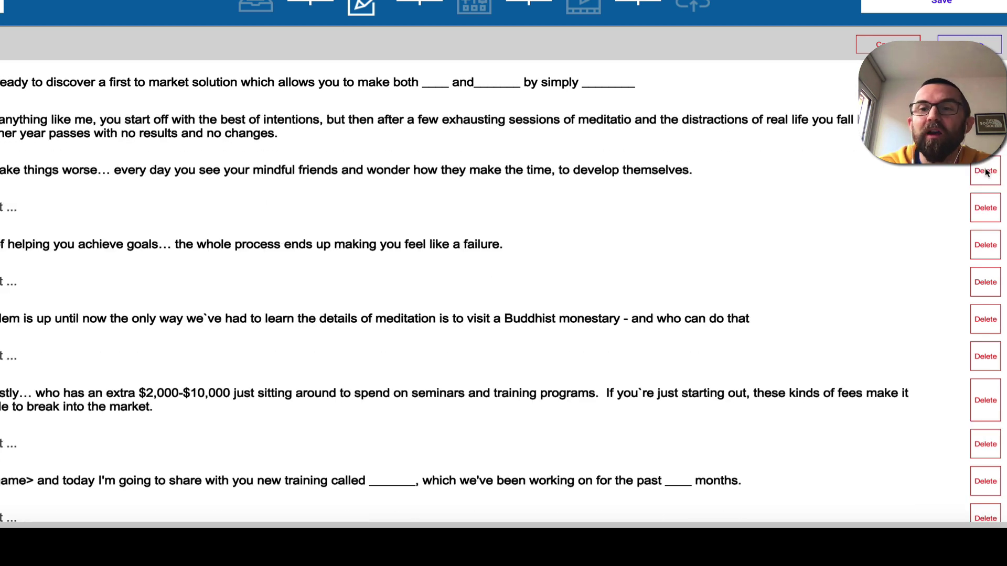
pyautogui.click(988, 217)
pyautogui.click(989, 251)
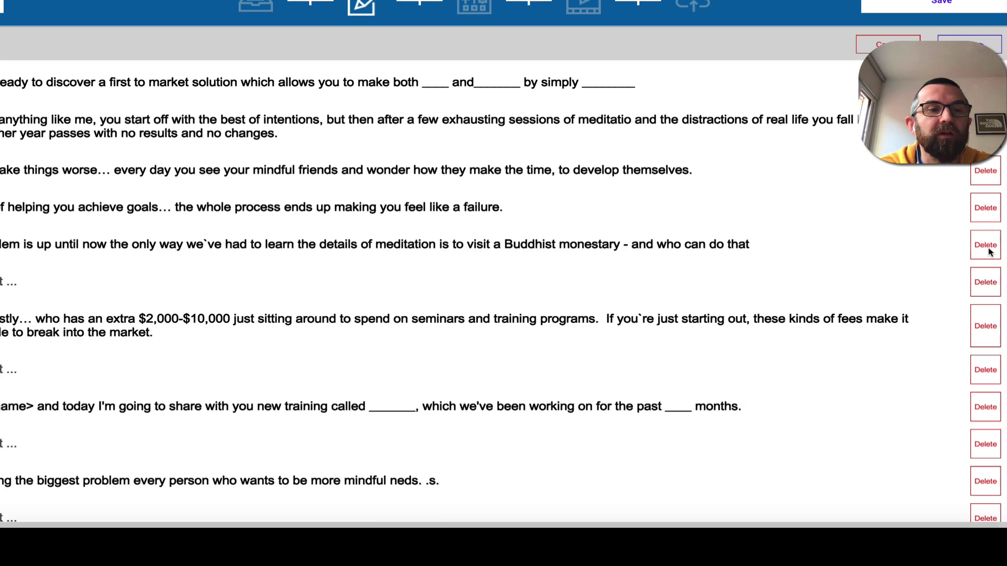
pyautogui.click(989, 290)
pyautogui.click(989, 334)
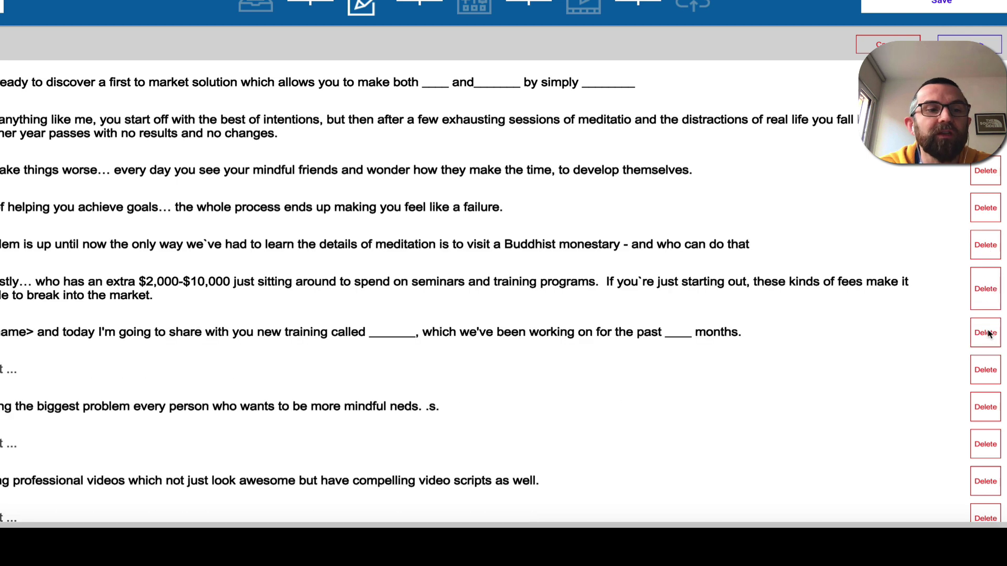
pyautogui.click(985, 376)
pyautogui.click(989, 405)
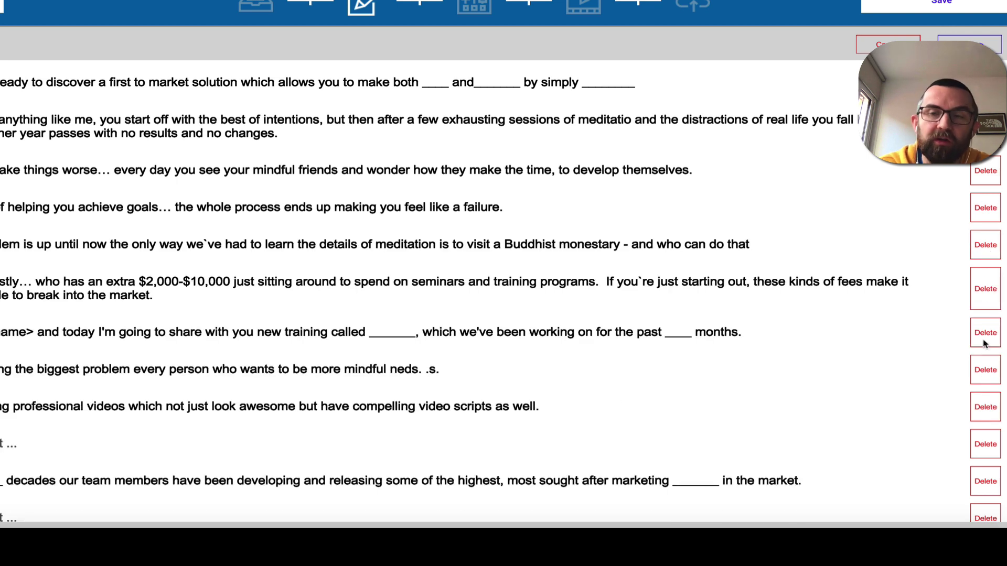
pyautogui.click(980, 45)
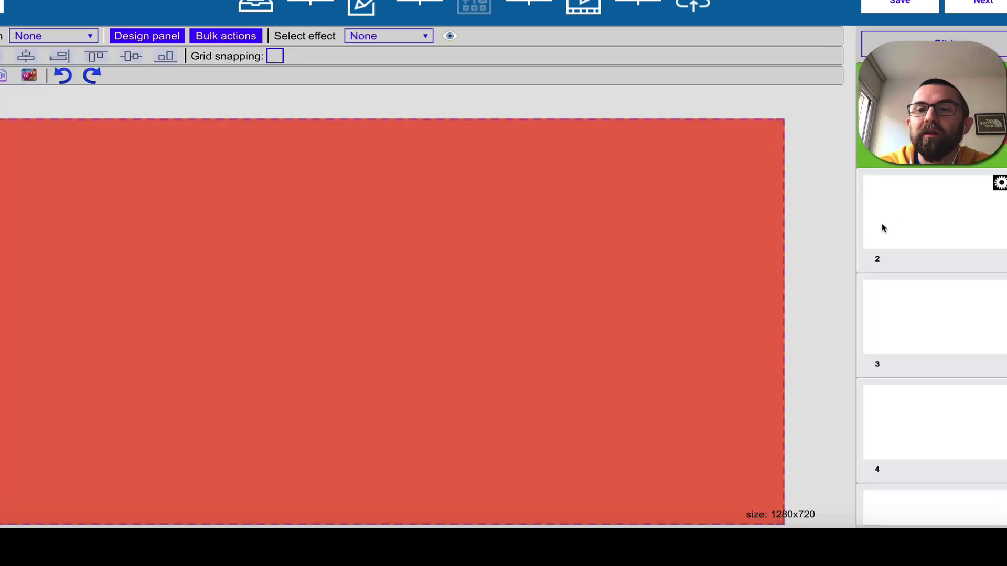
# Preview slides 2 and 3 and check the slide animation list, leaving it at None
pyautogui.click(898, 220)
pyautogui.click(914, 328)
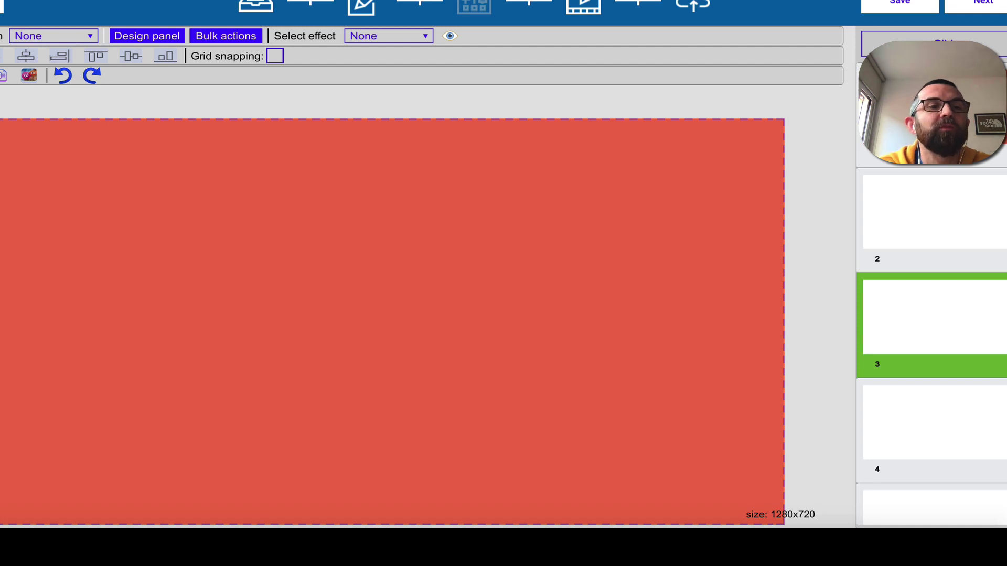
pyautogui.click(52, 37)
pyautogui.click(191, 96)
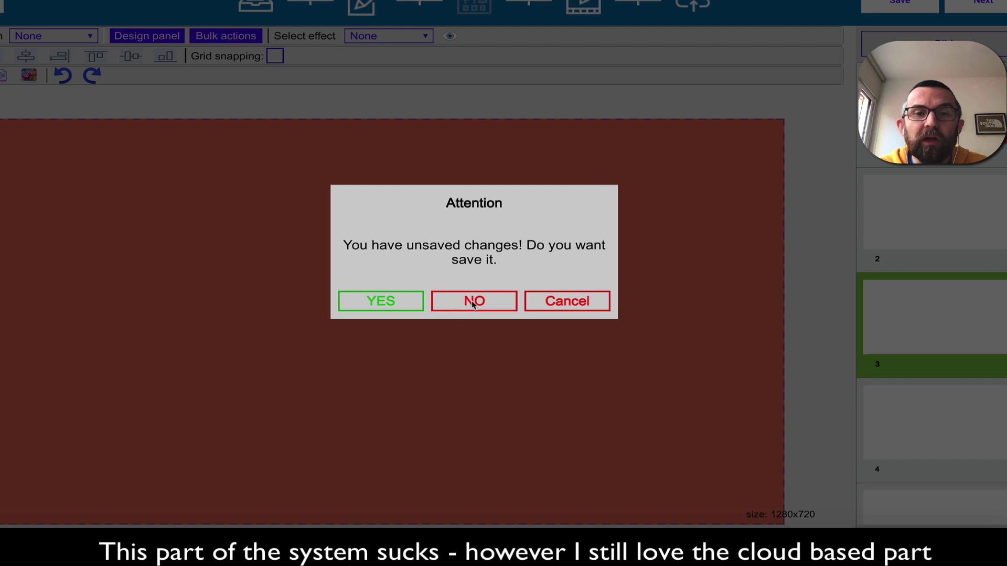
# Discard the slide changes, switch to Webinar Framework, and bring up the Step 1 welcome templates
pyautogui.click(478, 303)
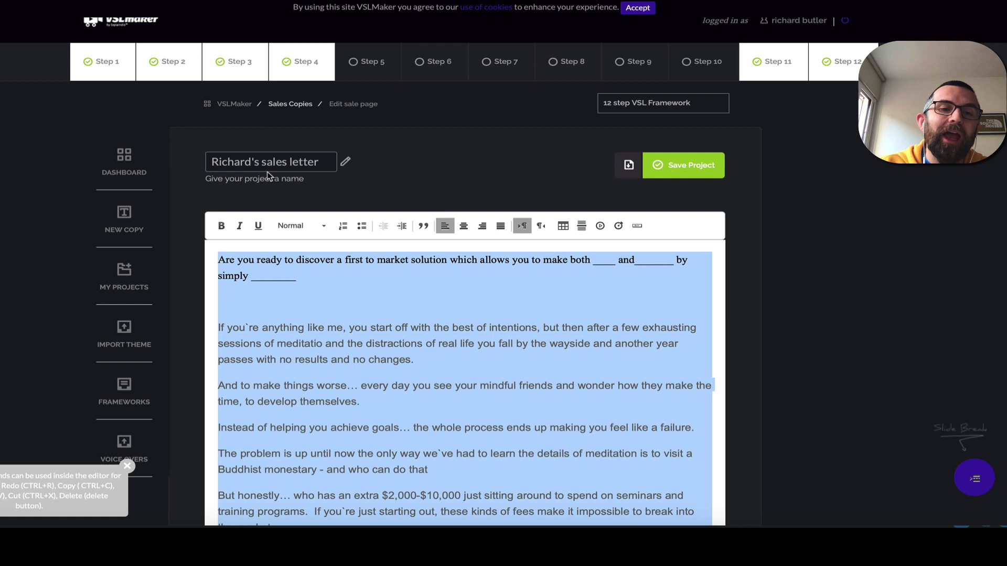
pyautogui.click(329, 298)
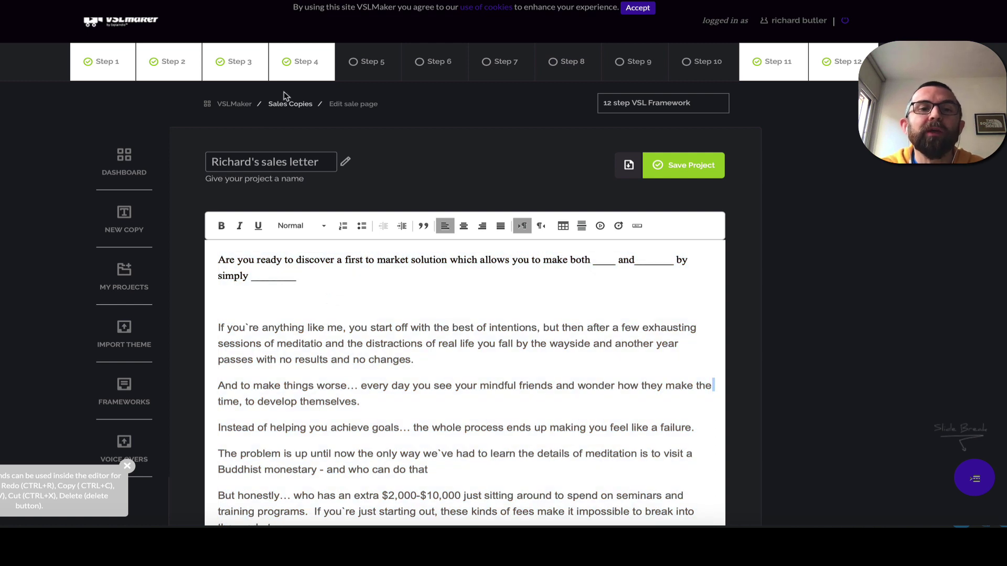
pyautogui.click(648, 106)
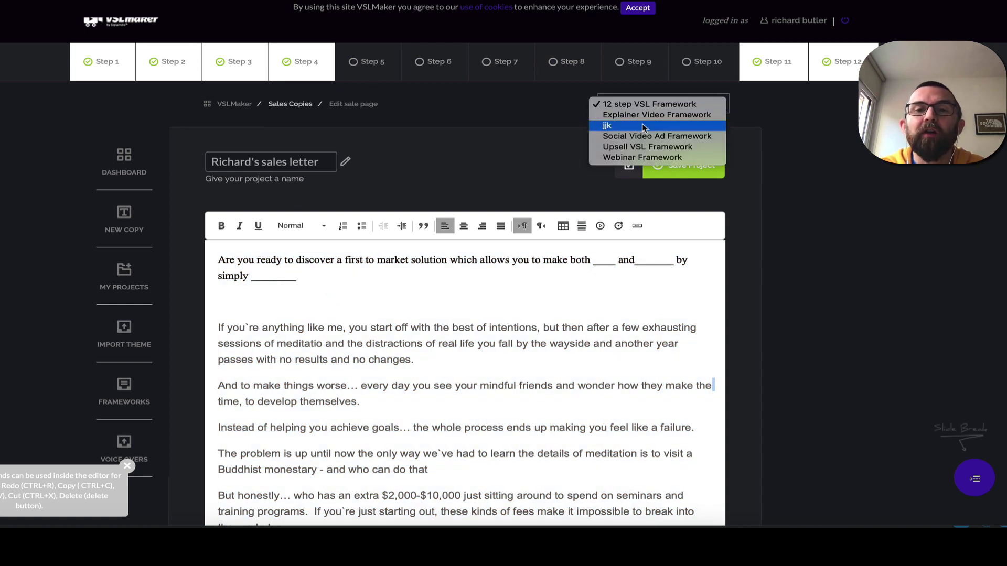
pyautogui.click(656, 157)
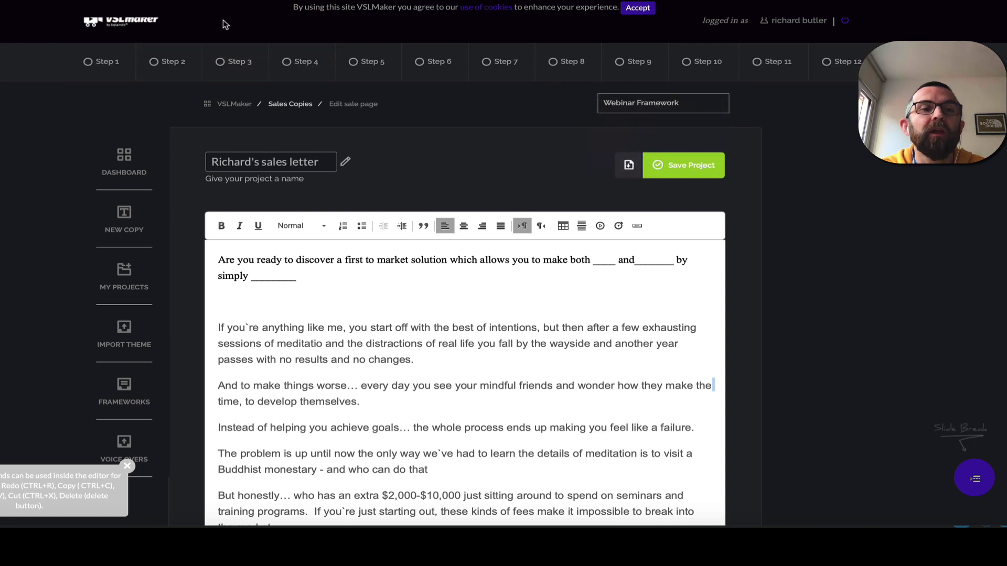
pyautogui.click(87, 61)
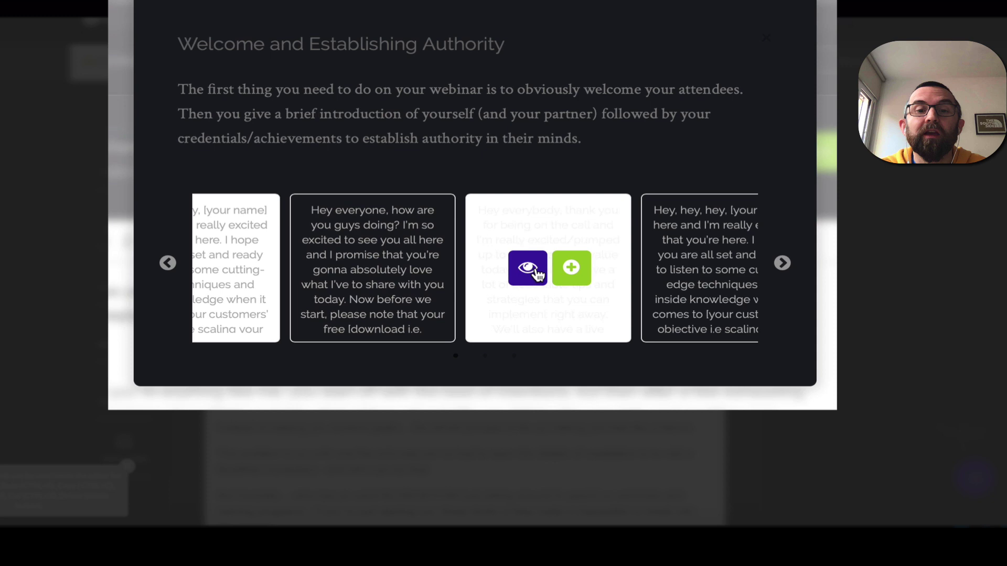
# Read the third welcome script template in full, then close the templates without inserting anything
pyautogui.click(529, 270)
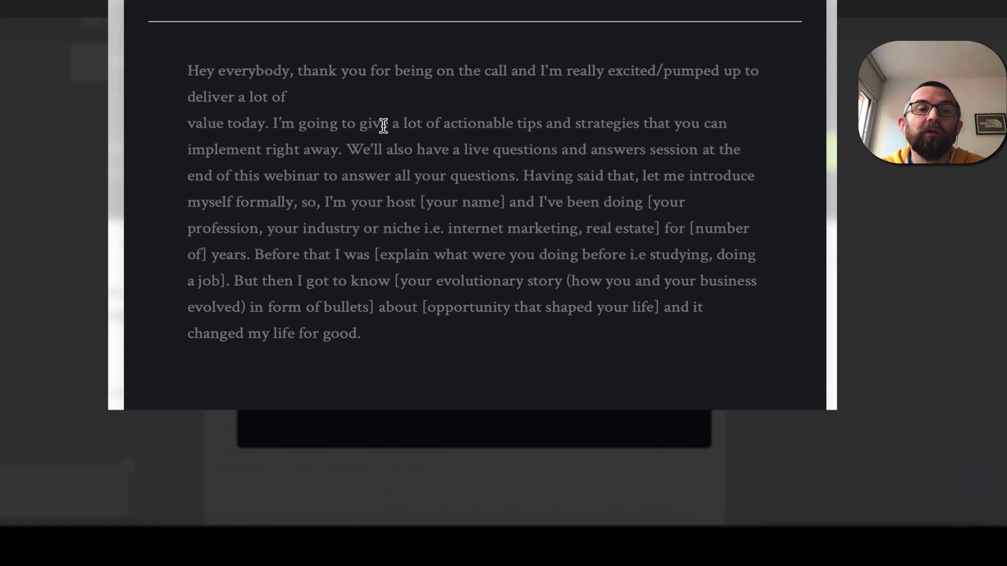
pyautogui.press('Escape')
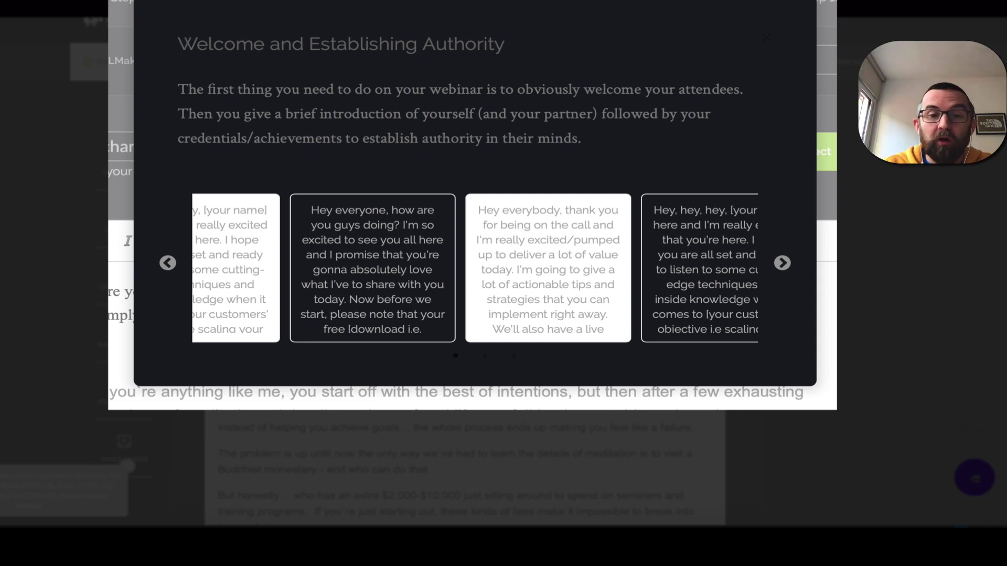
pyautogui.press('Escape')
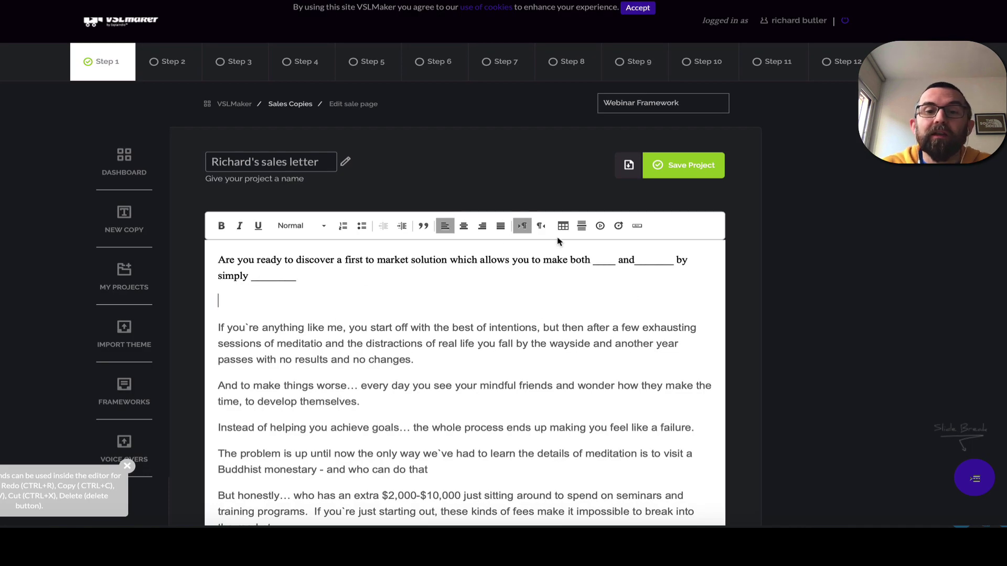
# Insert a countdown timer on the empty line below the headline
pyautogui.click(618, 225)
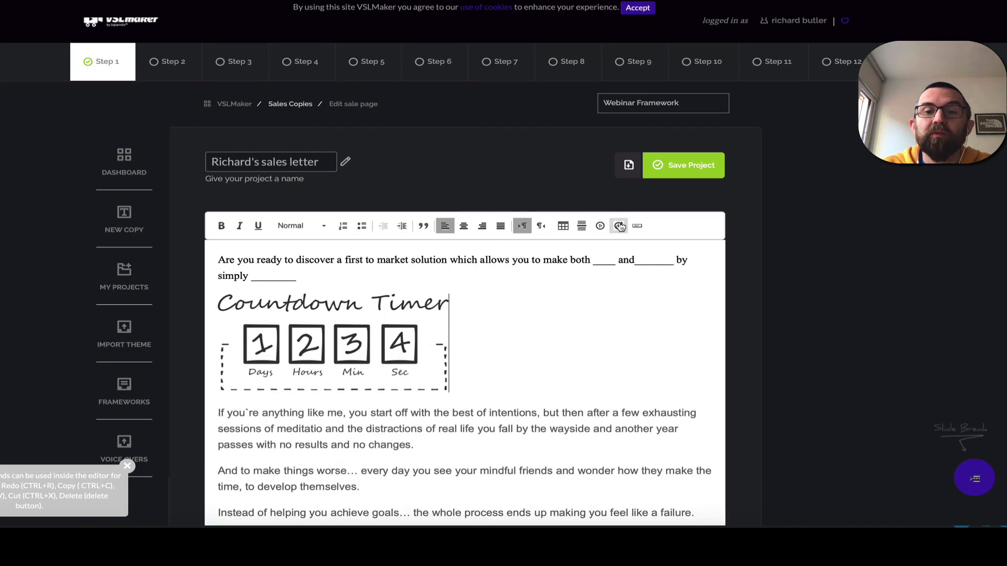
pyautogui.click(363, 335)
pyautogui.click(521, 339)
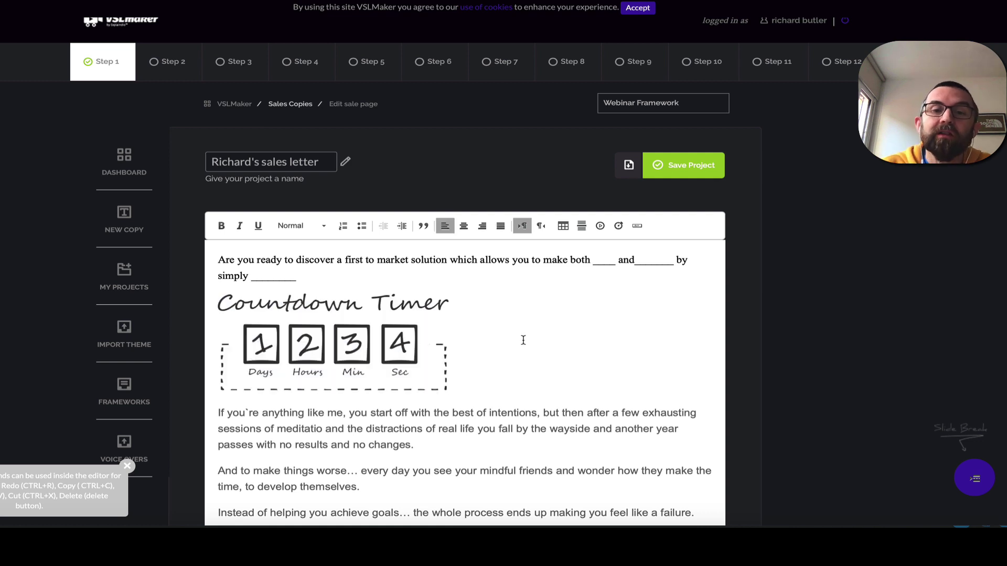
# Add a video placeholder on a new line after the 'no results and no changes.' paragraph
pyautogui.click(474, 440)
pyautogui.press('Return')
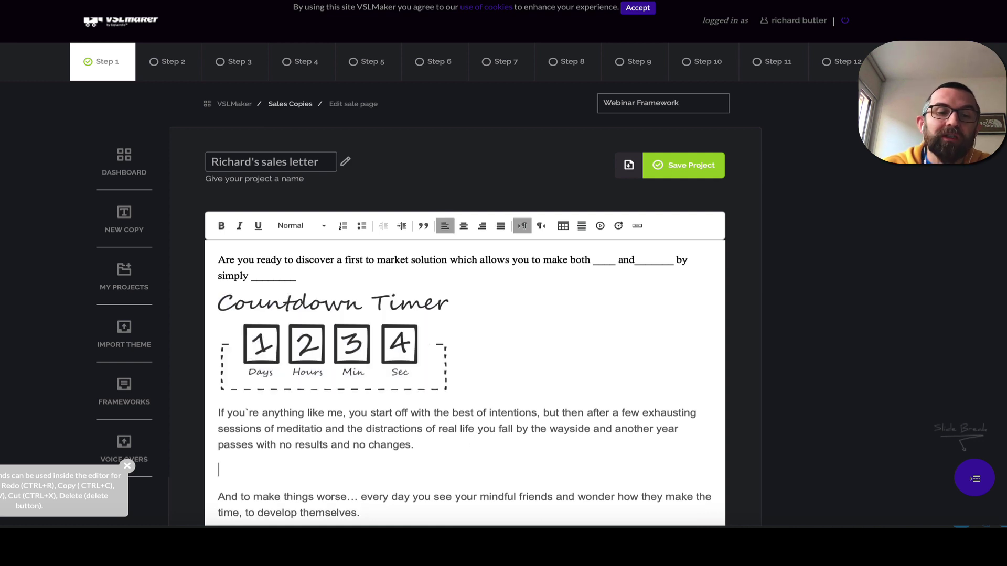
pyautogui.click(600, 225)
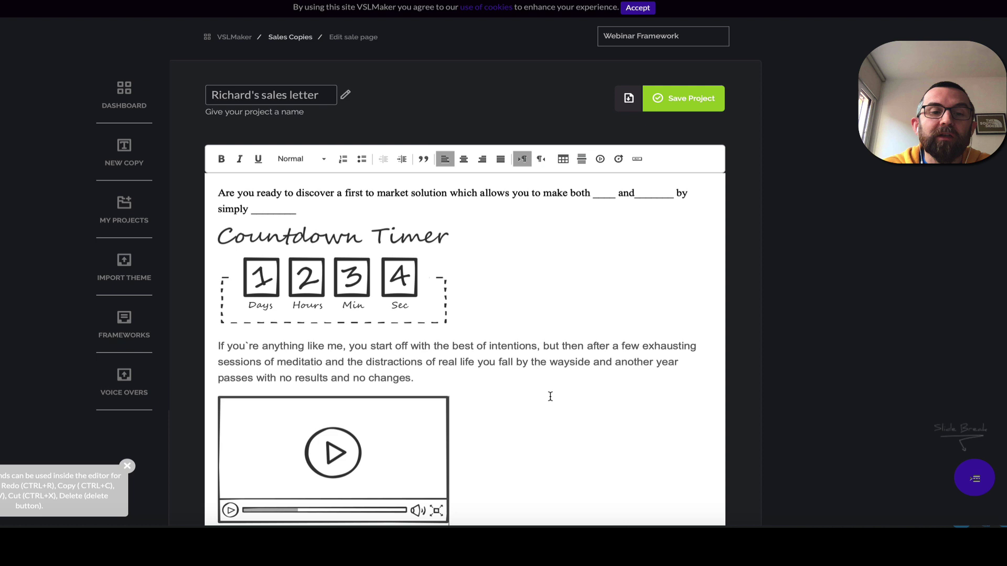
pyautogui.scroll(1, 550, 396)
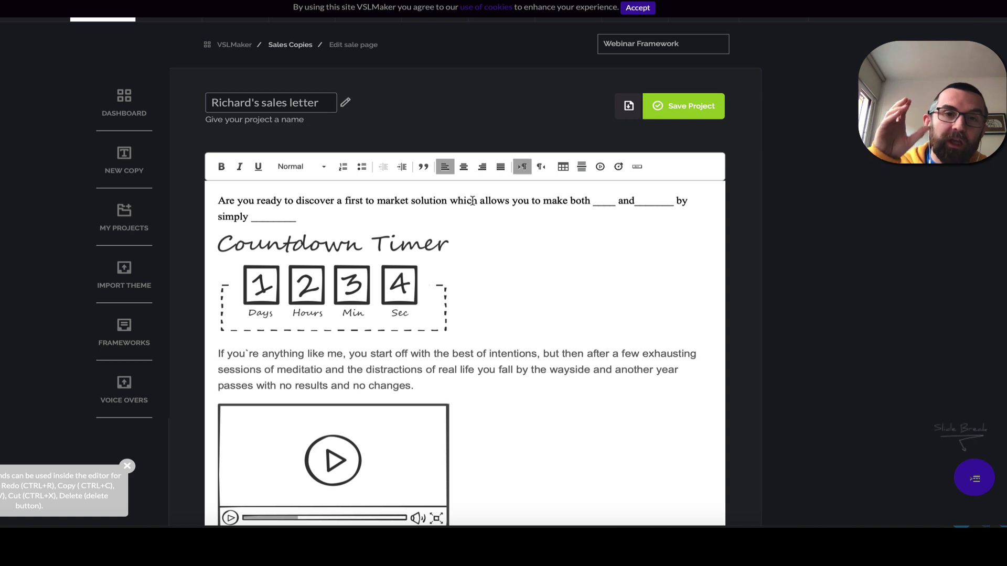
pyautogui.scroll(2, 471, 178)
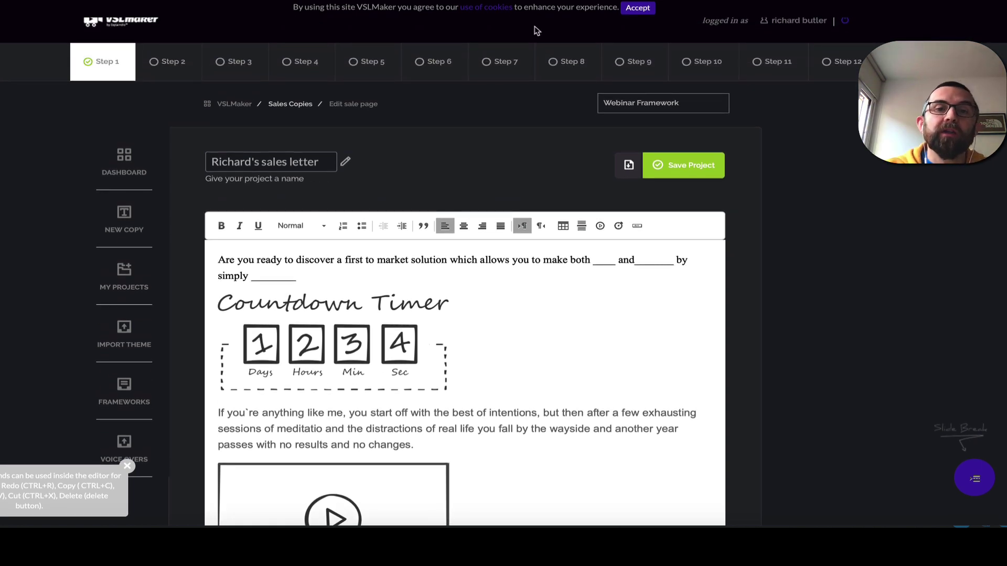